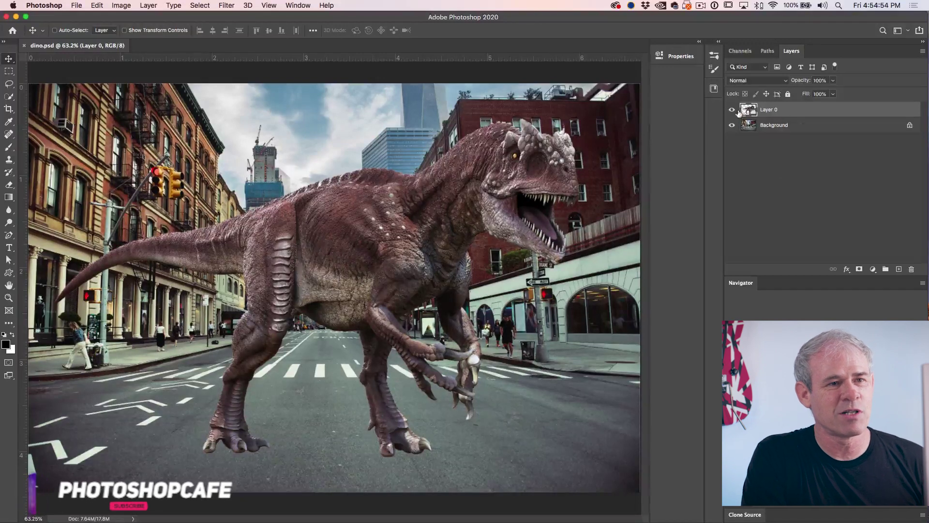
Check the dinosaur layer's visibility, then switch a free transform on it to Warp mode
{"action": "left_click", "coordinate": [733, 110]}
{"action": "left_click", "coordinate": [733, 110]}
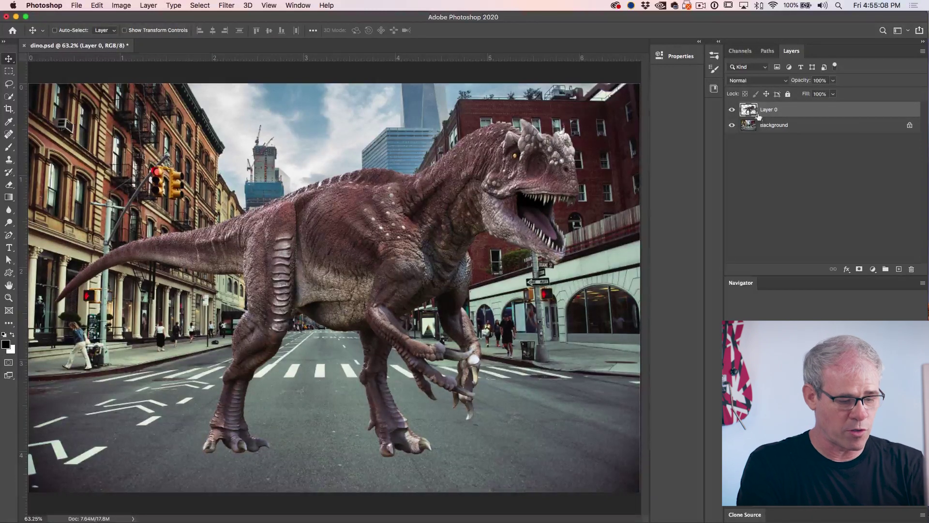
{"action": "key", "text": "super"}
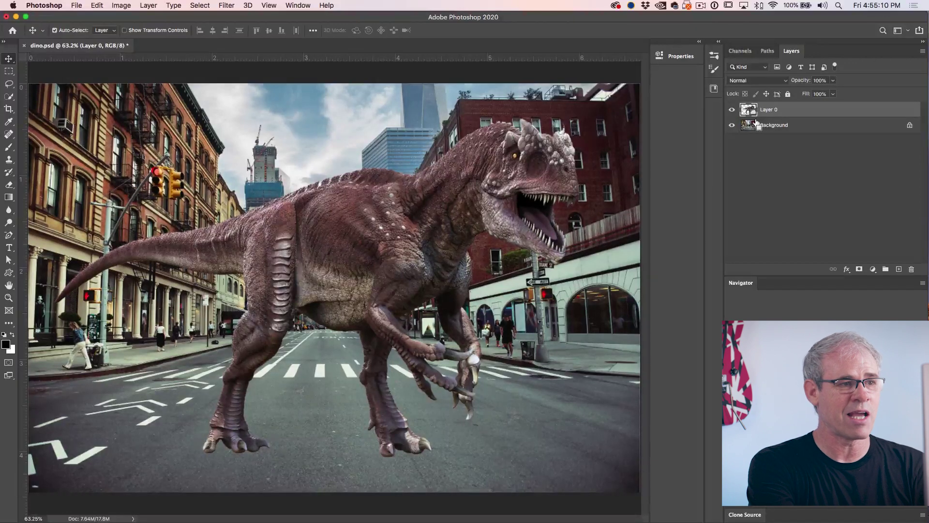
{"action": "key", "text": "super+t"}
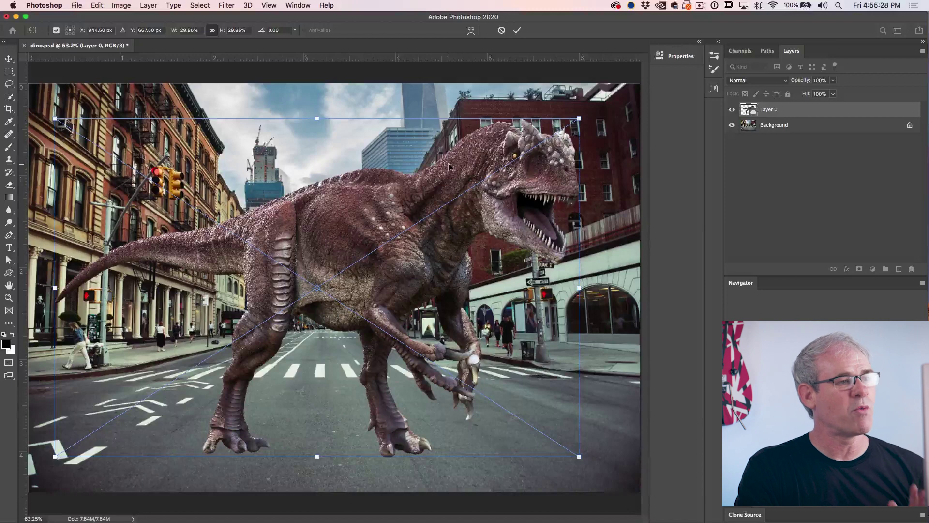
{"action": "right_click", "coordinate": [407, 149]}
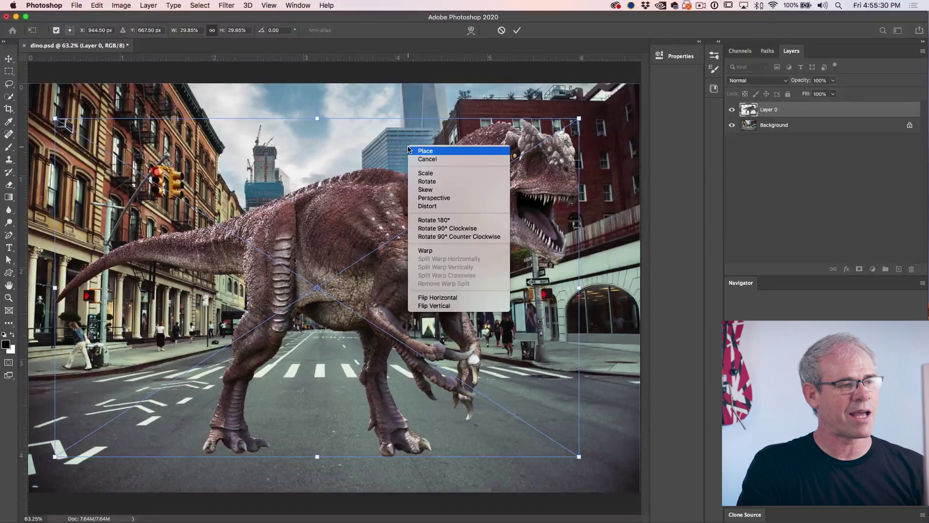
{"action": "left_click", "coordinate": [453, 252]}
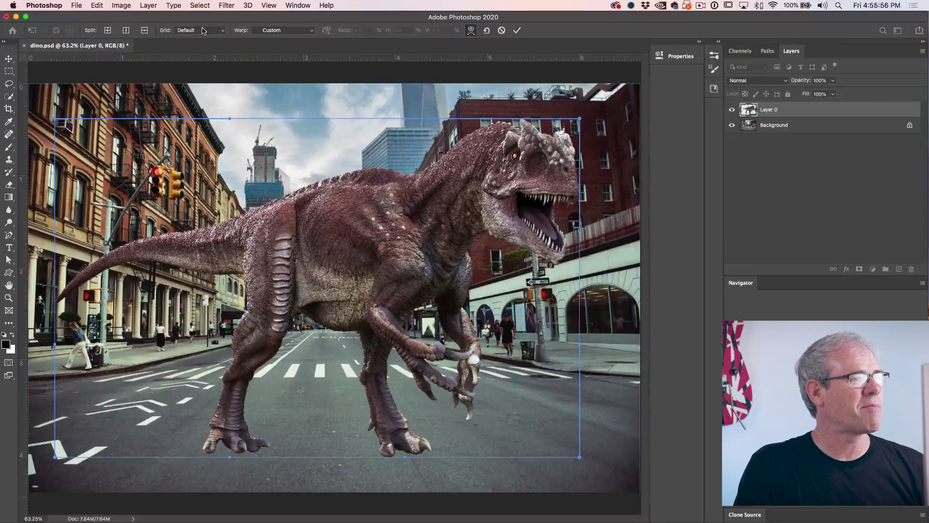
Set the warp grid size to 3 x 3 in the options bar
{"action": "left_click", "coordinate": [203, 30]}
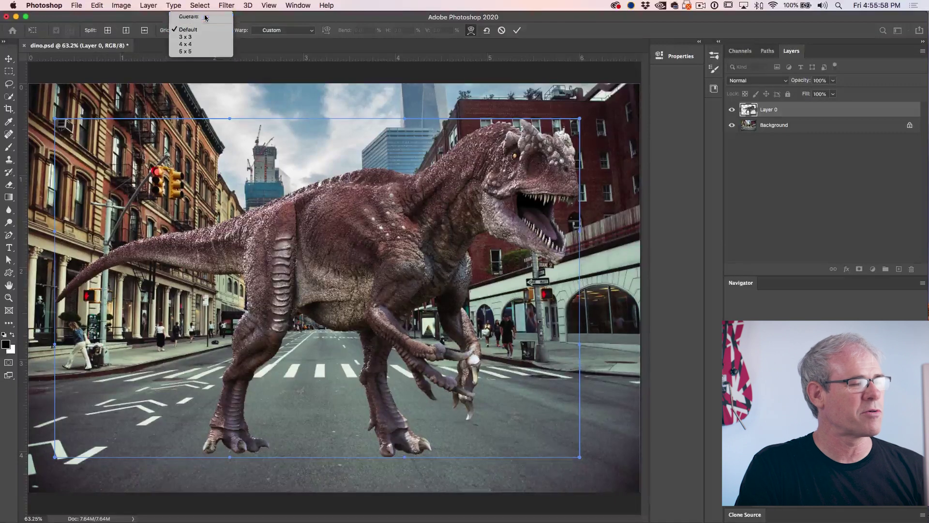
{"action": "left_click", "coordinate": [189, 16]}
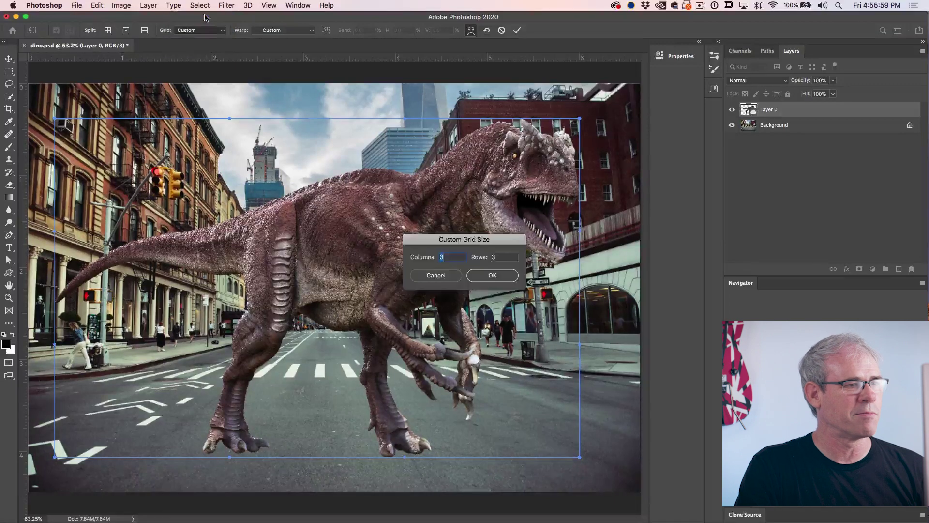
{"action": "left_click", "coordinate": [436, 275]}
{"action": "left_click", "coordinate": [204, 31]}
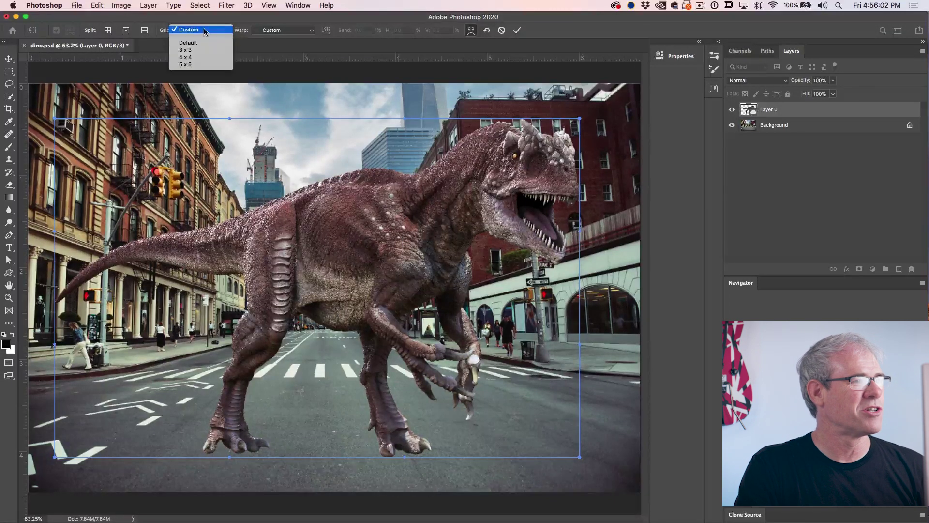
{"action": "left_click", "coordinate": [200, 50]}
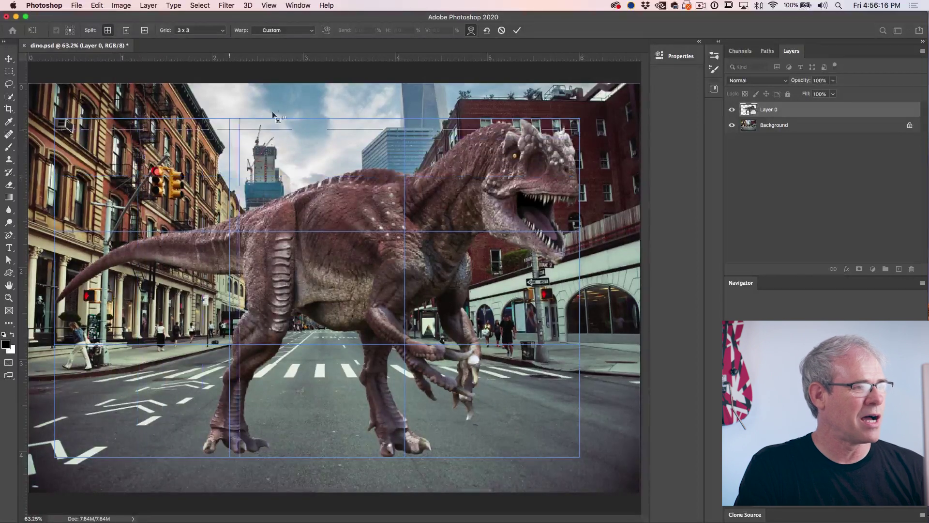
{"action": "left_click", "coordinate": [335, 173]}
{"action": "left_click_drag", "start_coordinate": [336, 173], "coordinate": [442, 167]}
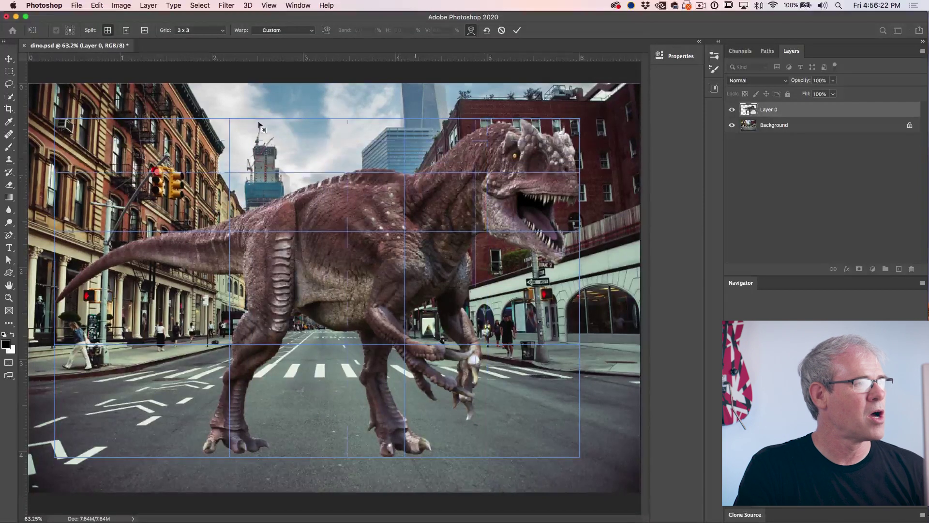
{"action": "left_click", "coordinate": [126, 30]}
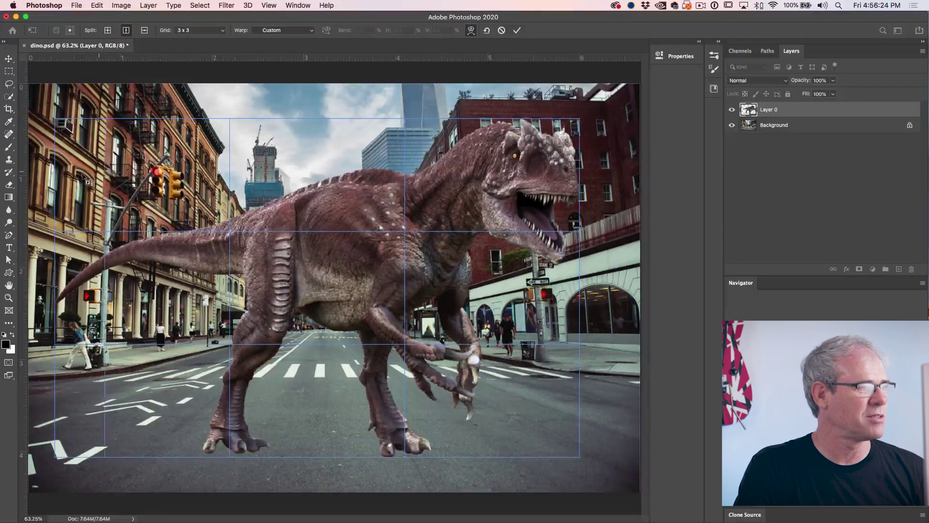
{"action": "left_click", "coordinate": [145, 30]}
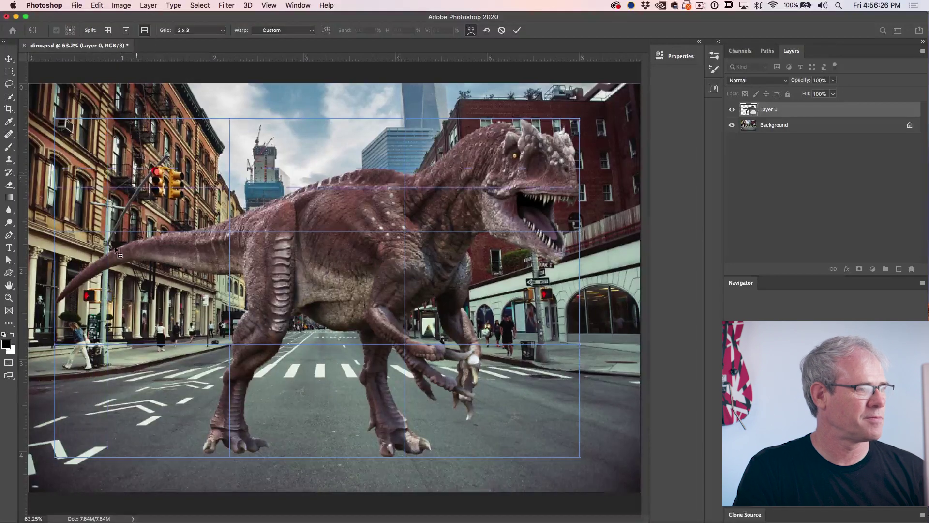
{"action": "left_click", "coordinate": [126, 30]}
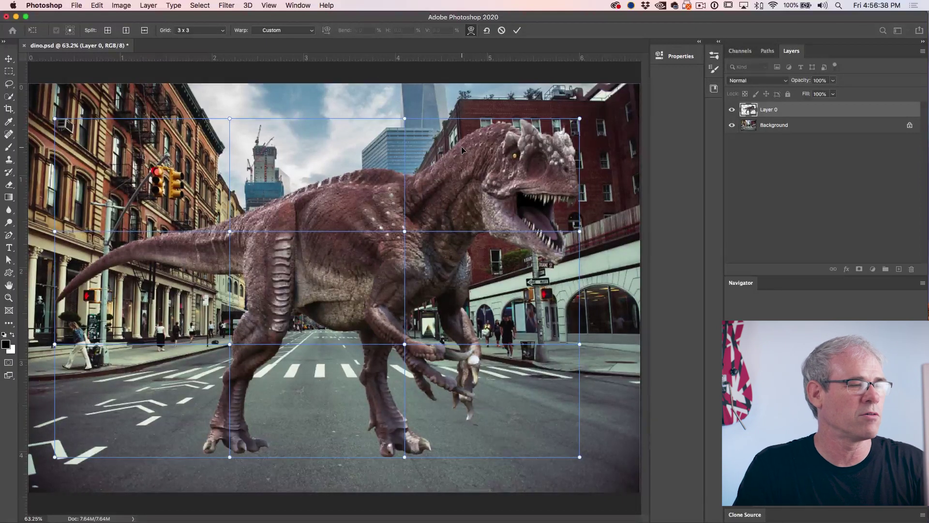
Add a crosswise warp-grid split at the dinosaur's neck just behind its head
{"action": "key", "text": "alt"}
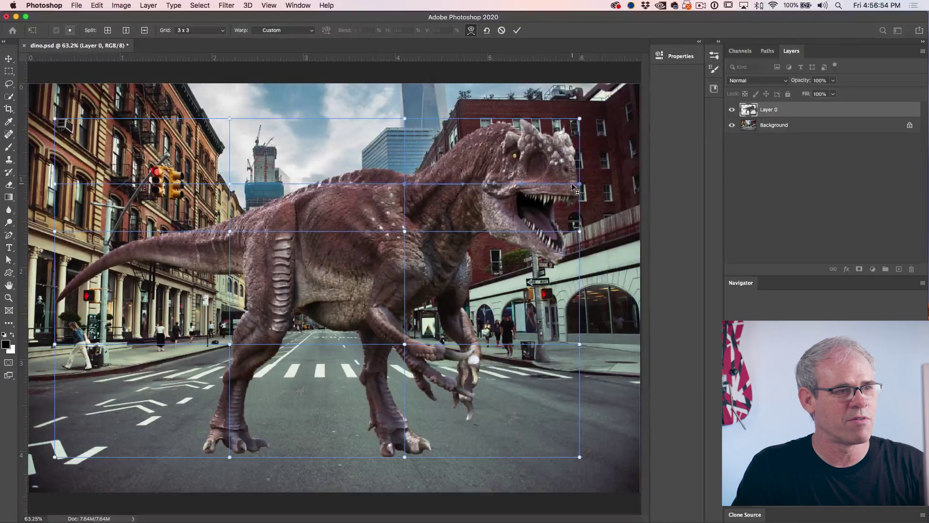
{"action": "left_click", "coordinate": [481, 188]}
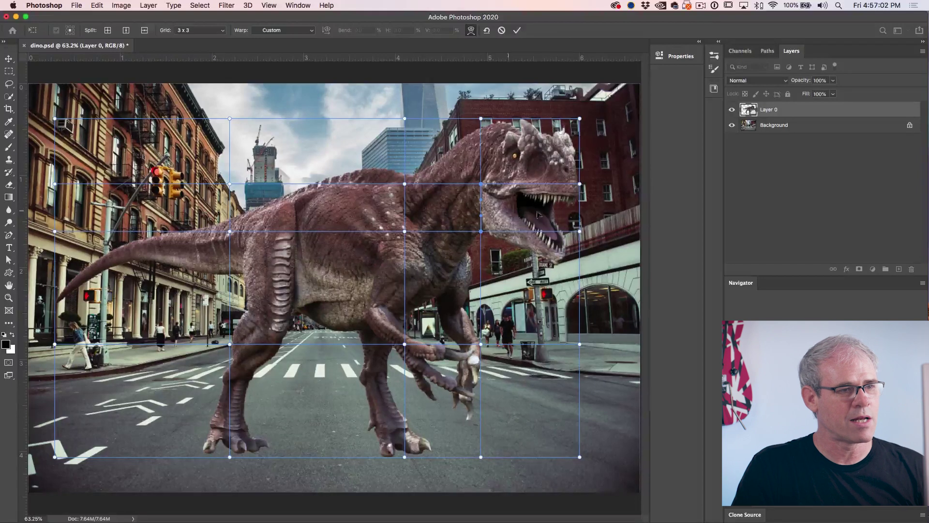
Drag the warp points by the dinosaur's jaw to pull it wider and lower
{"action": "left_click", "coordinate": [580, 231]}
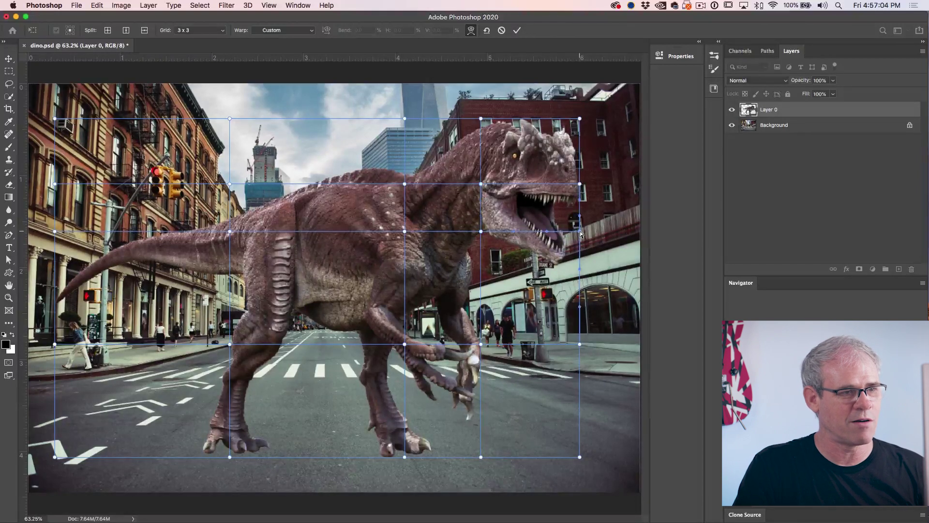
{"action": "left_click_drag", "start_coordinate": [580, 231], "coordinate": [599, 246]}
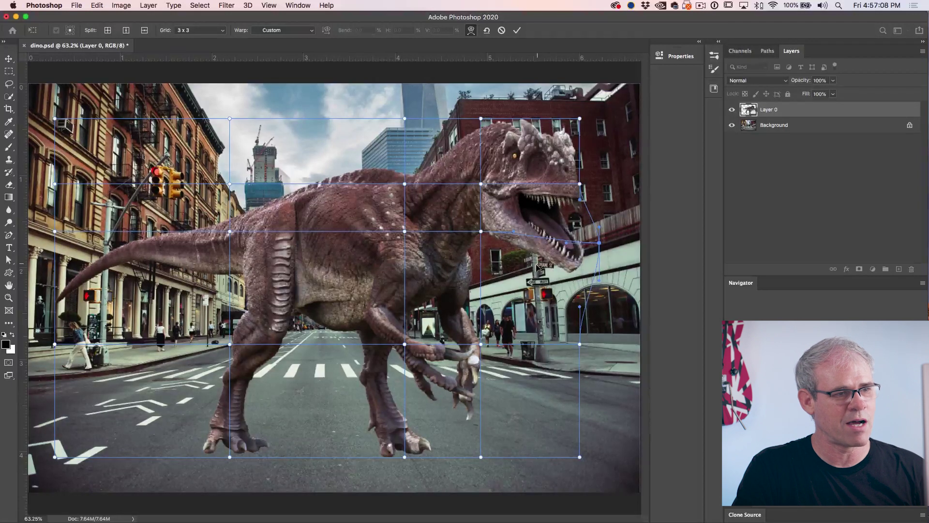
{"action": "left_click_drag", "start_coordinate": [538, 266], "coordinate": [535, 271]}
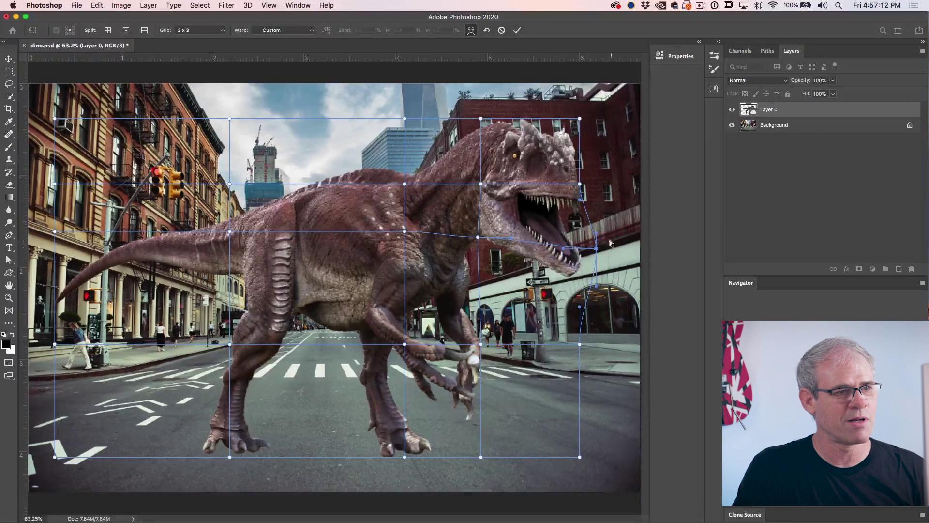
{"action": "mouse_move", "coordinate": [598, 235]}
{"action": "left_mouse_down"}
{"action": "mouse_move", "coordinate": [604, 244]}
{"action": "mouse_move", "coordinate": [596, 234]}
{"action": "left_mouse_up"}
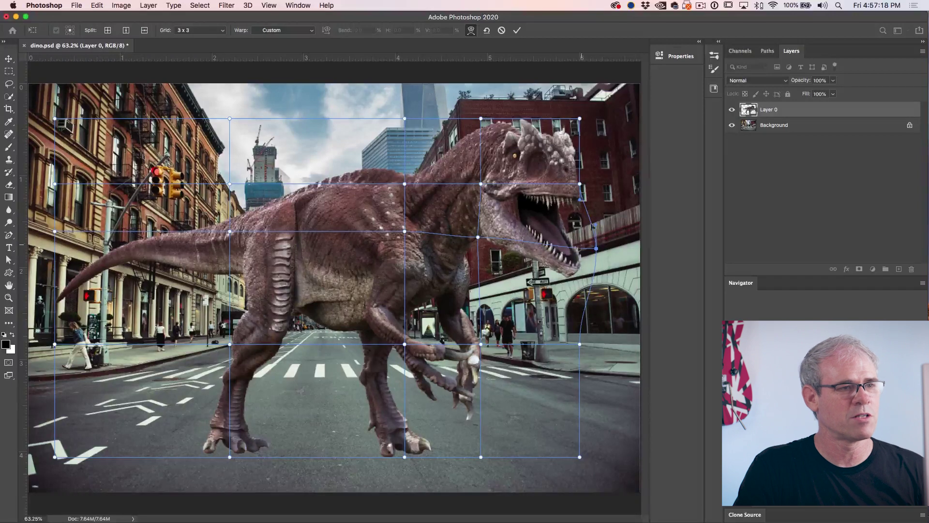
Lift and enlarge the head, arch the back upward, and commit the warp
{"action": "left_click_drag", "start_coordinate": [580, 184], "coordinate": [600, 175]}
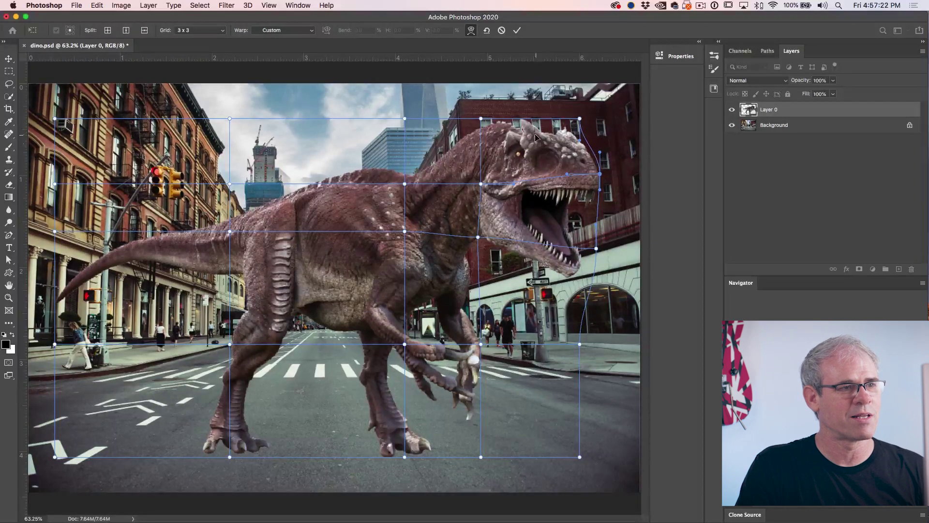
{"action": "left_click_drag", "start_coordinate": [535, 135], "coordinate": [533, 127]}
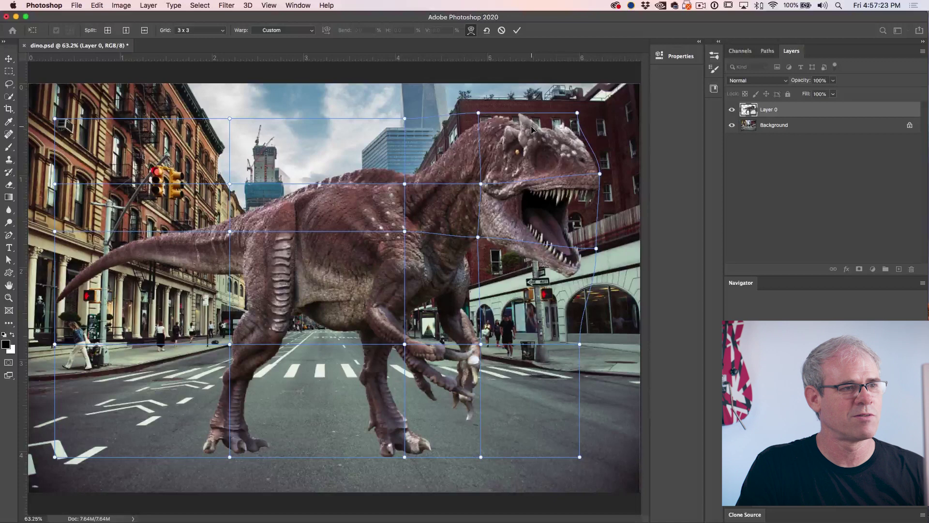
{"action": "left_click", "coordinate": [578, 114]}
{"action": "left_click_drag", "start_coordinate": [577, 135], "coordinate": [586, 129]}
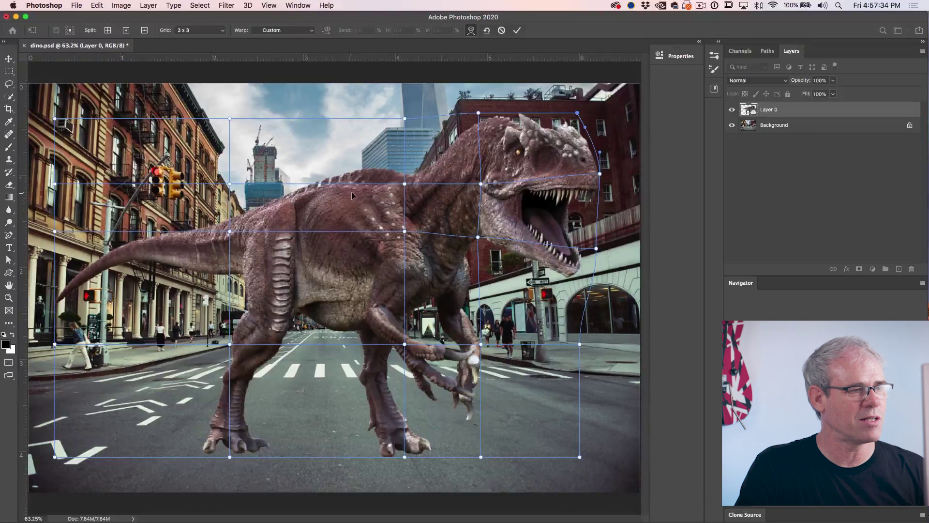
{"action": "left_click_drag", "start_coordinate": [352, 191], "coordinate": [353, 170]}
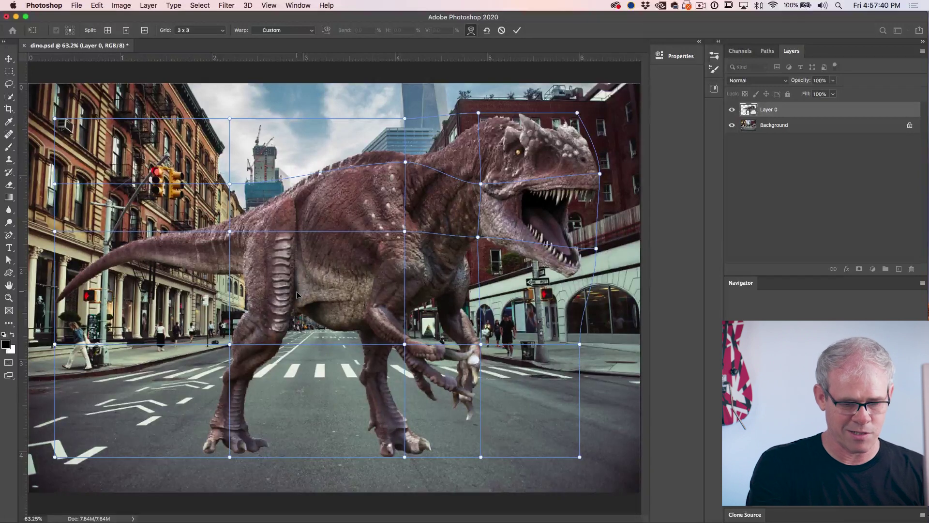
{"action": "key", "text": "Return"}
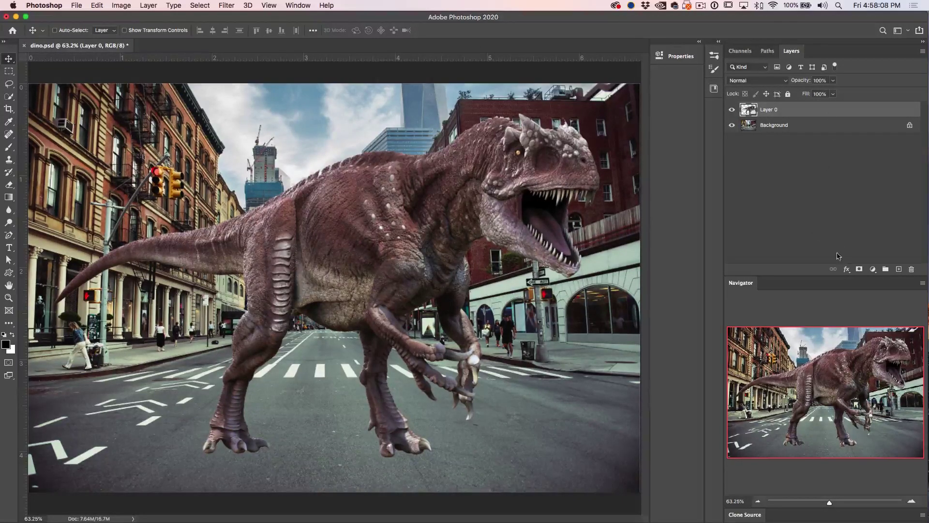
Add a Gradient Overlay layer style to the dinosaur layer from the fx menu
{"action": "left_click", "coordinate": [847, 270]}
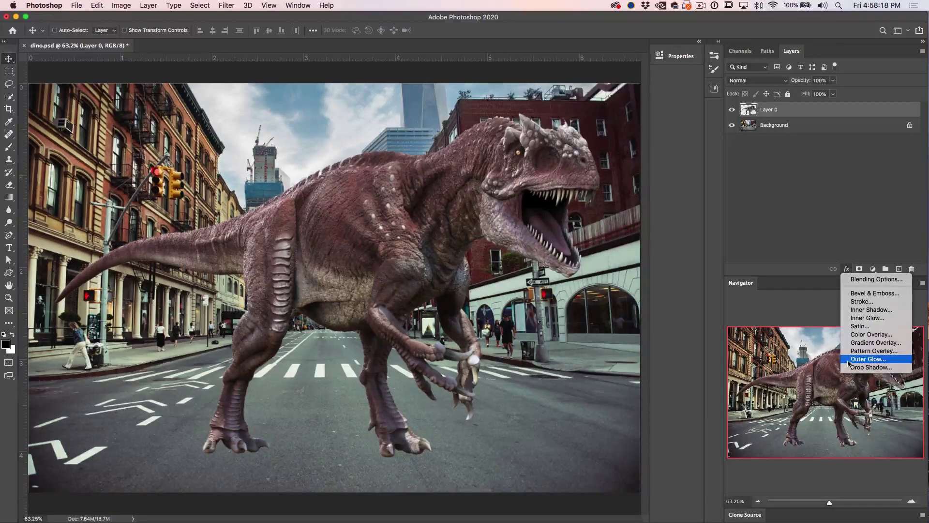
{"action": "left_click", "coordinate": [867, 342]}
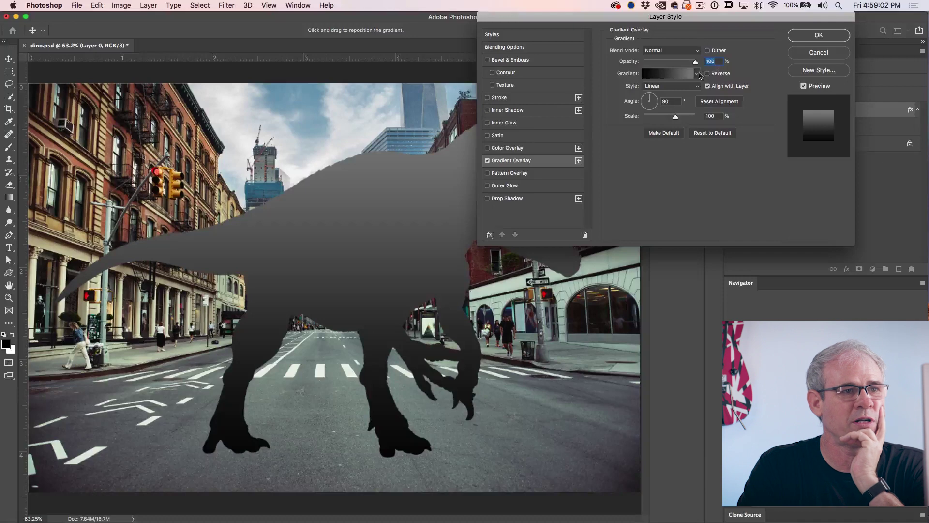
Choose the black-to-white preset for the Gradient Overlay's gradient
{"action": "left_click", "coordinate": [697, 74]}
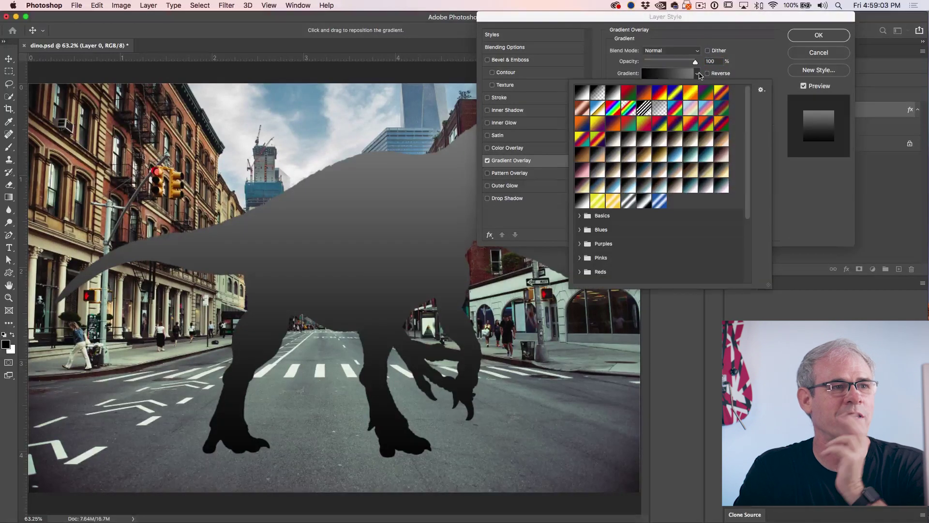
{"action": "left_click", "coordinate": [582, 92]}
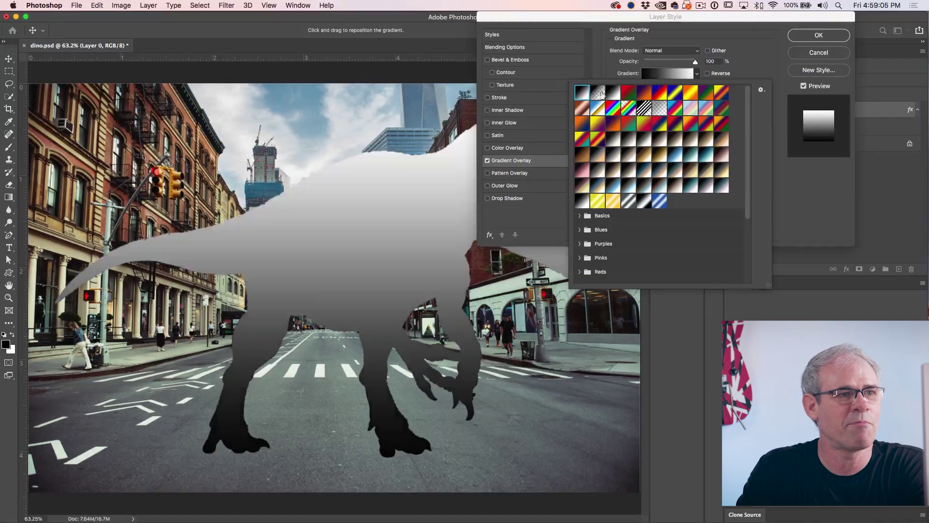
{"action": "left_click", "coordinate": [624, 72]}
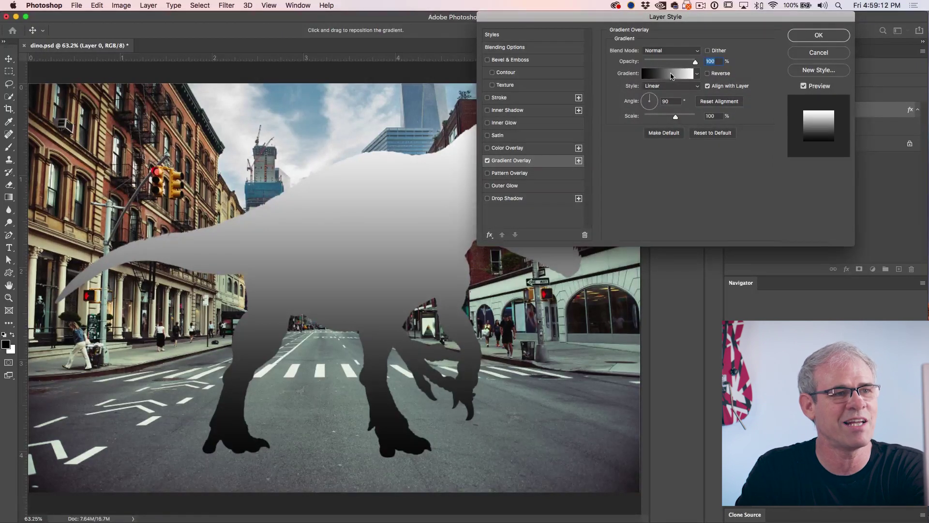
In the Gradient Editor, recolour the white stop to mid grey #8d8989 and confirm
{"action": "left_click", "coordinate": [672, 76]}
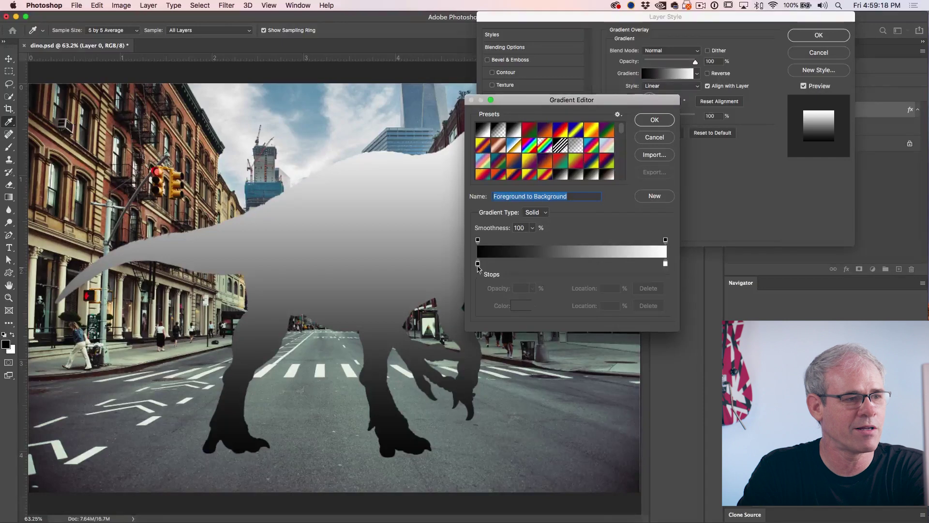
{"action": "left_click", "coordinate": [665, 263]}
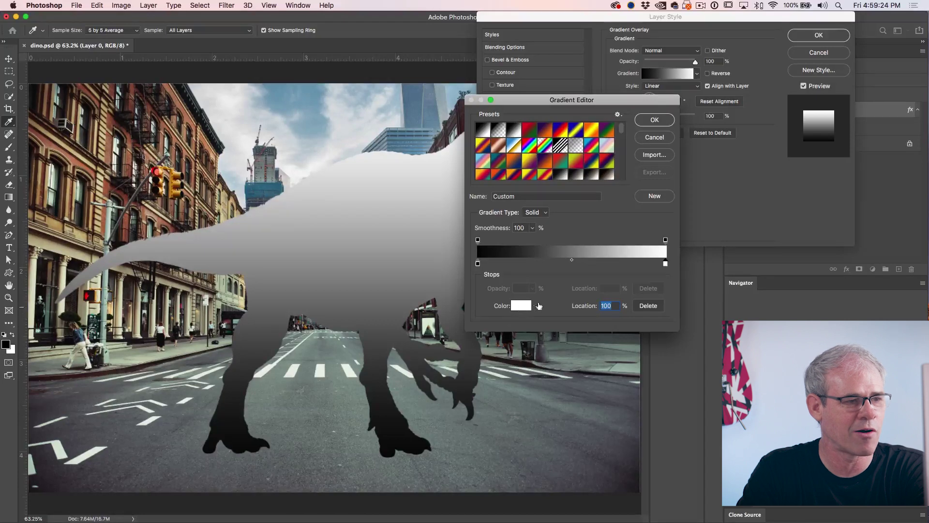
{"action": "left_click", "coordinate": [520, 306]}
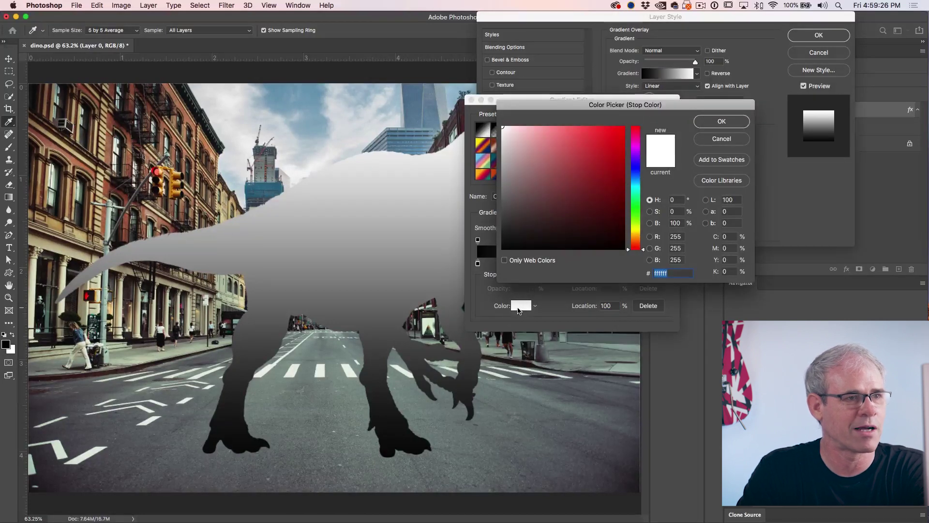
{"action": "left_click", "coordinate": [509, 191]}
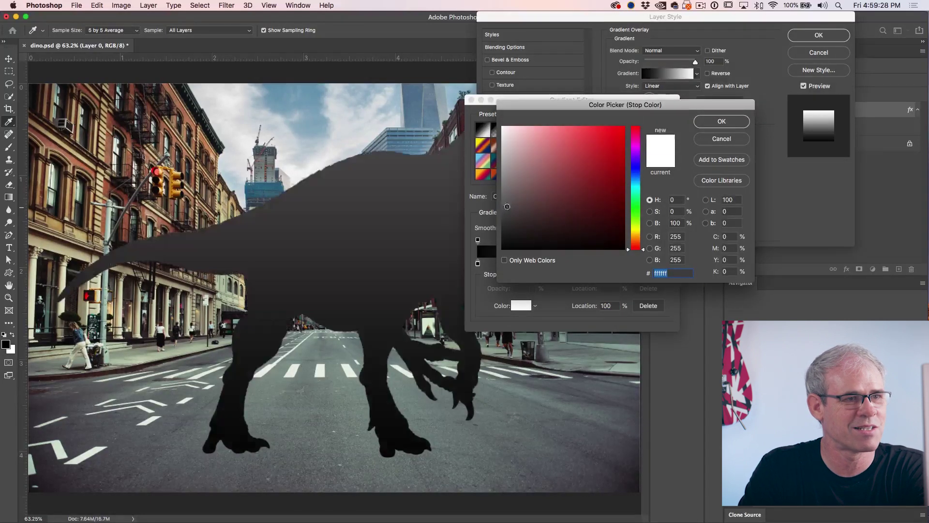
{"action": "left_click", "coordinate": [444, 241]}
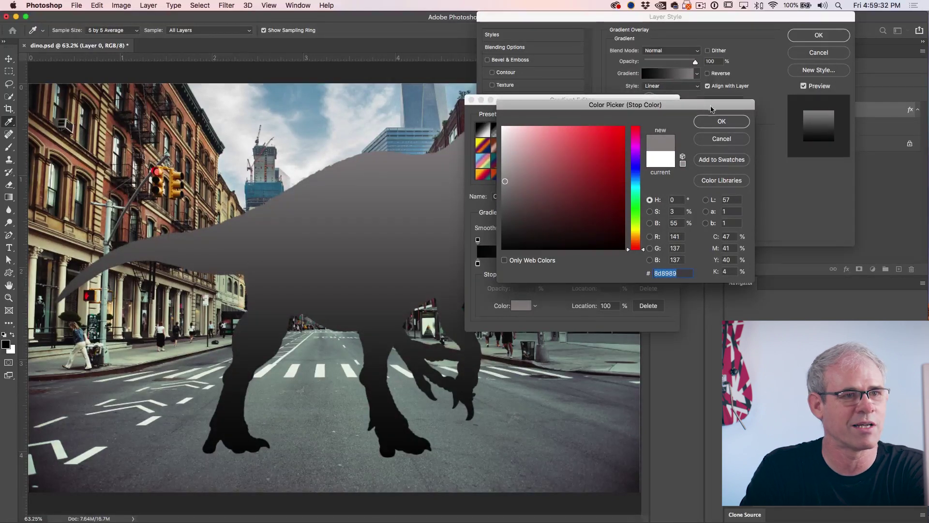
{"action": "left_click", "coordinate": [721, 121]}
{"action": "left_click", "coordinate": [660, 122]}
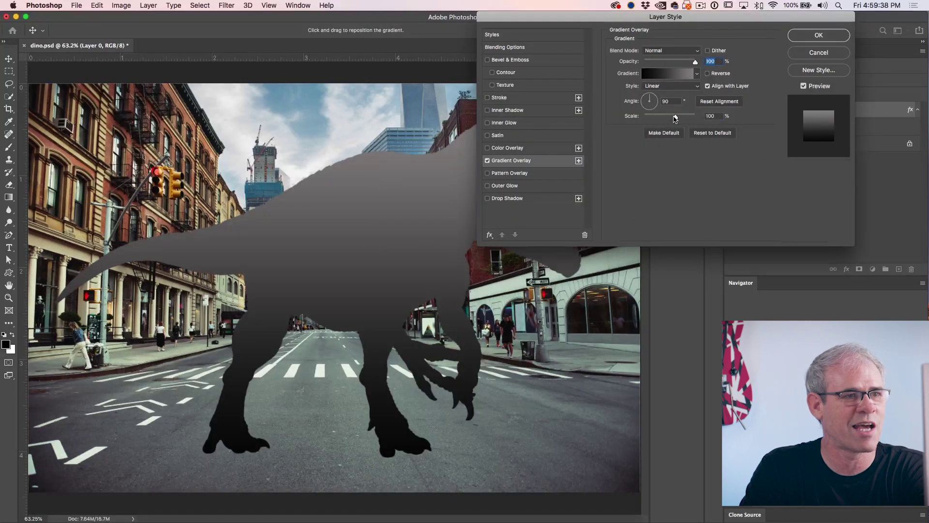
Lower the Gradient Overlay scale to 72% and apply the layer style
{"action": "mouse_move", "coordinate": [676, 119]}
{"action": "left_mouse_down"}
{"action": "mouse_move", "coordinate": [643, 115]}
{"action": "mouse_move", "coordinate": [697, 119]}
{"action": "mouse_move", "coordinate": [664, 118]}
{"action": "left_mouse_up"}
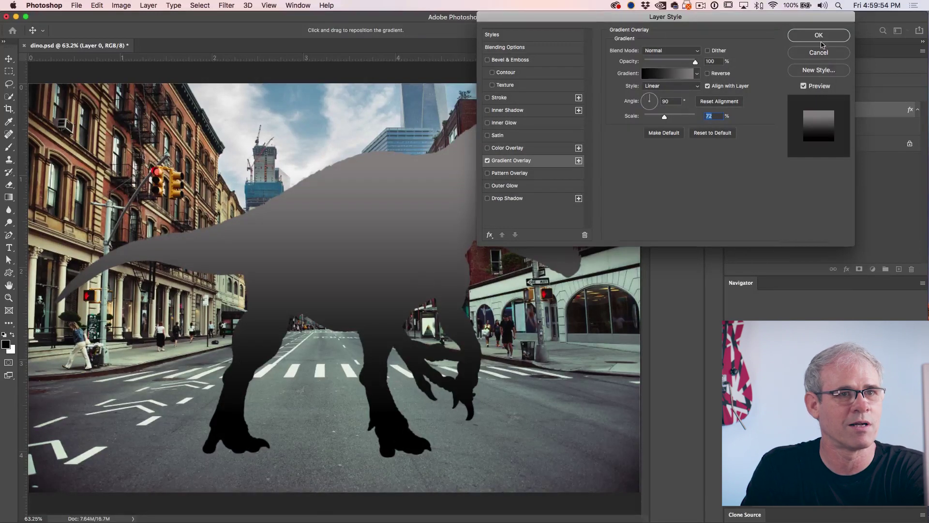
{"action": "left_click", "coordinate": [820, 37]}
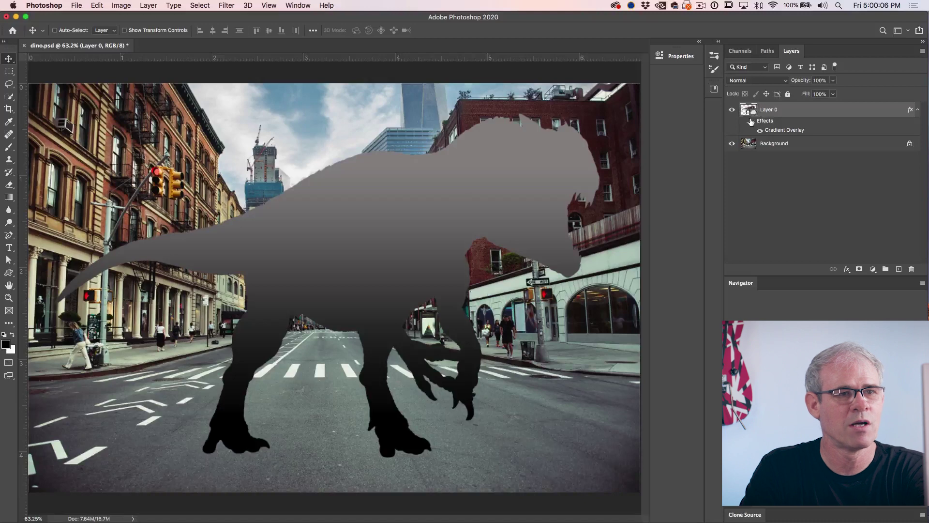
{"action": "right_click", "coordinate": [763, 123]}
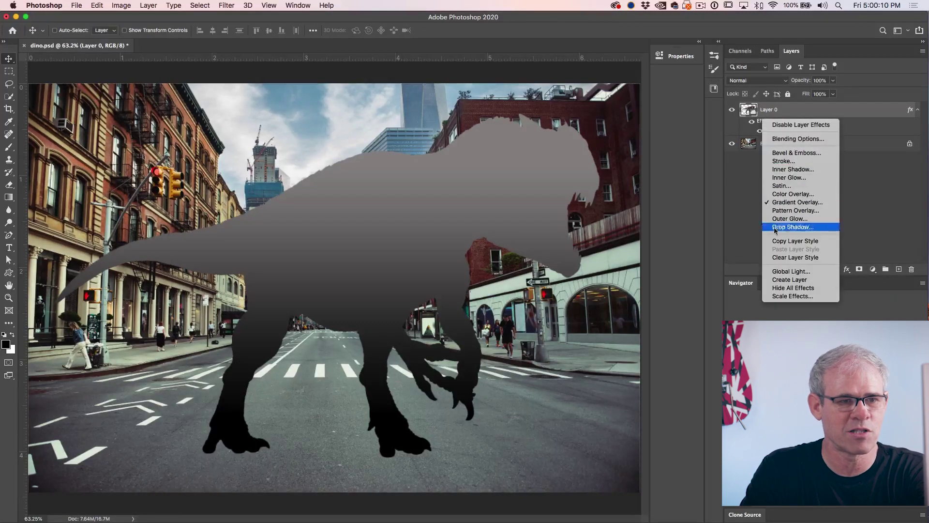
Create a layer from the effect and mask Layer 0's Gradient Fill with Layer 0's outline
{"action": "left_click", "coordinate": [786, 281]}
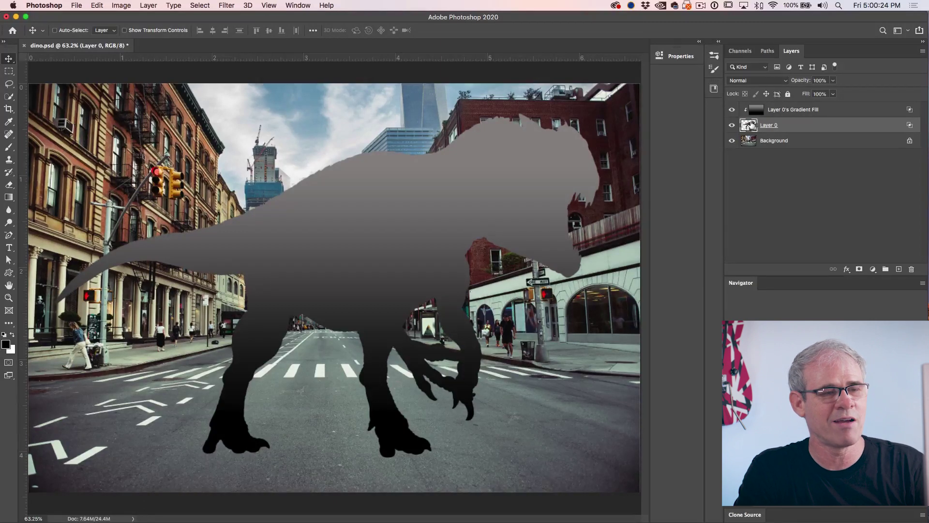
{"action": "key", "text": "super"}
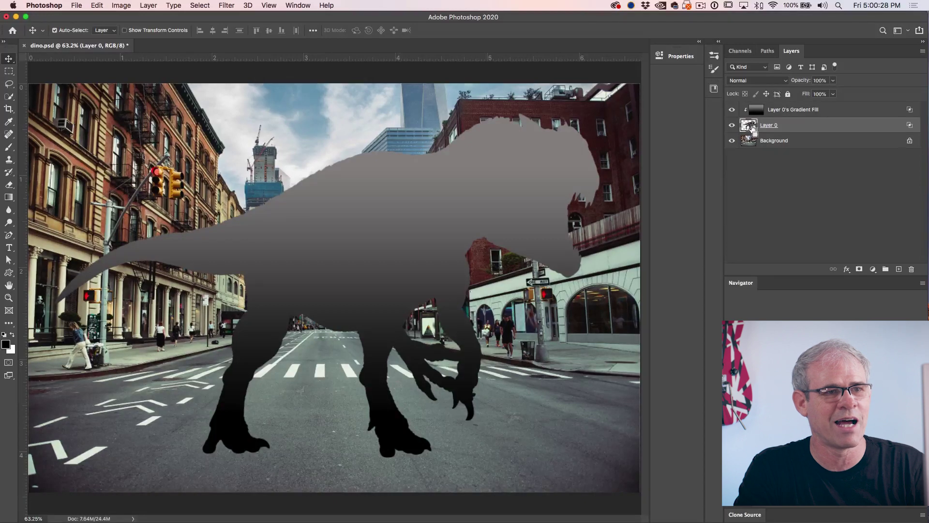
{"action": "left_click", "coordinate": [751, 127], "text": "super"}
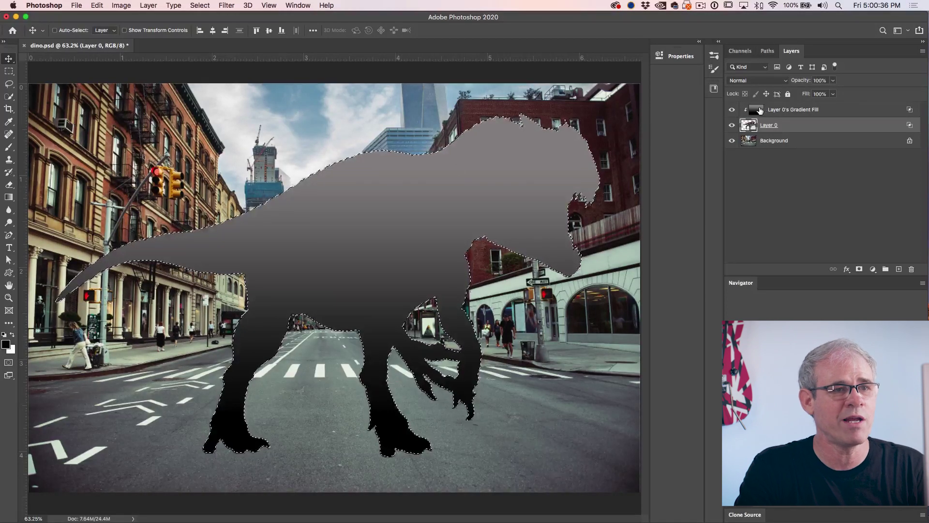
{"action": "left_click", "coordinate": [757, 111]}
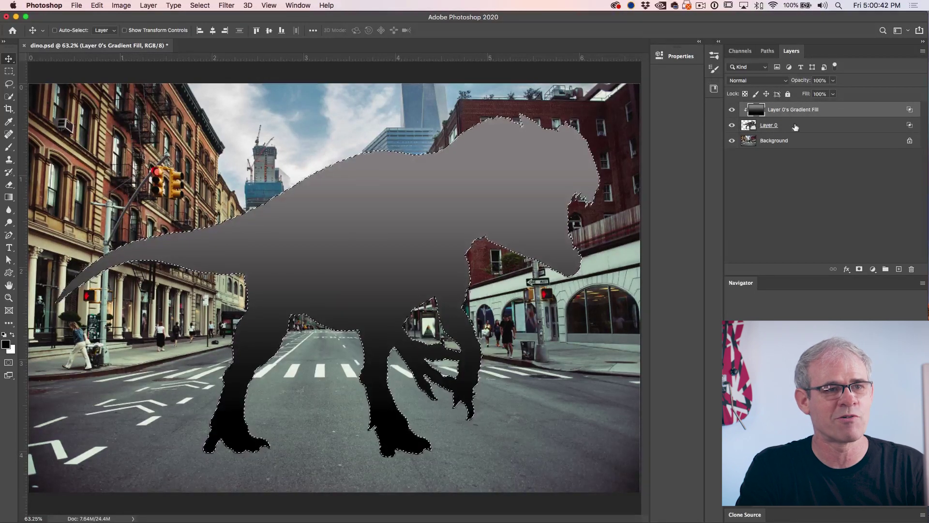
{"action": "left_click", "coordinate": [860, 270]}
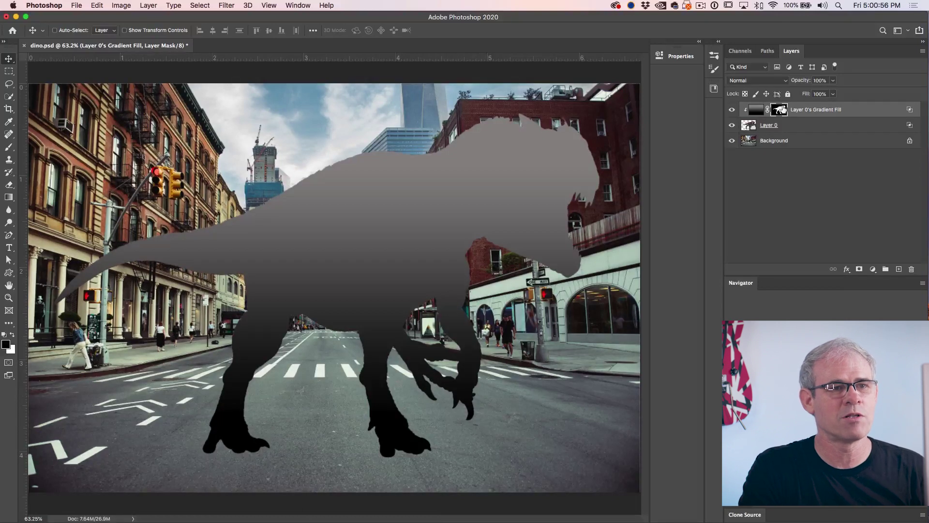
Apply the Gradient Fill's layer mask, move that layer below Layer 0, and recheck visibility
{"action": "right_click", "coordinate": [781, 111]}
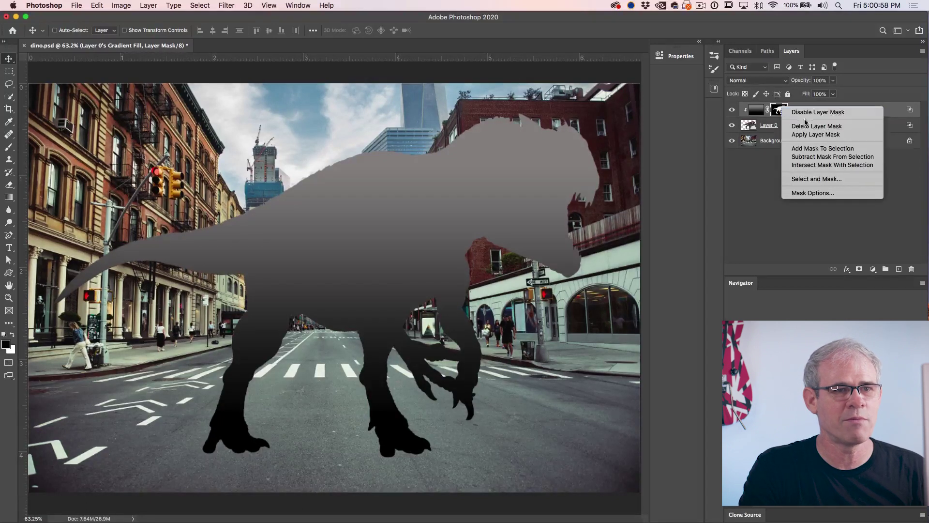
{"action": "left_click", "coordinate": [809, 135]}
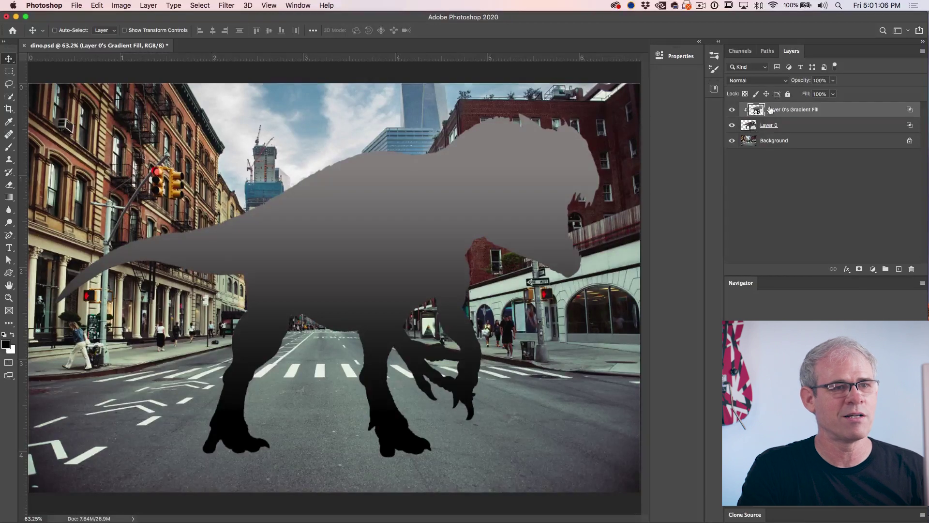
{"action": "left_click_drag", "start_coordinate": [756, 110], "coordinate": [755, 127]}
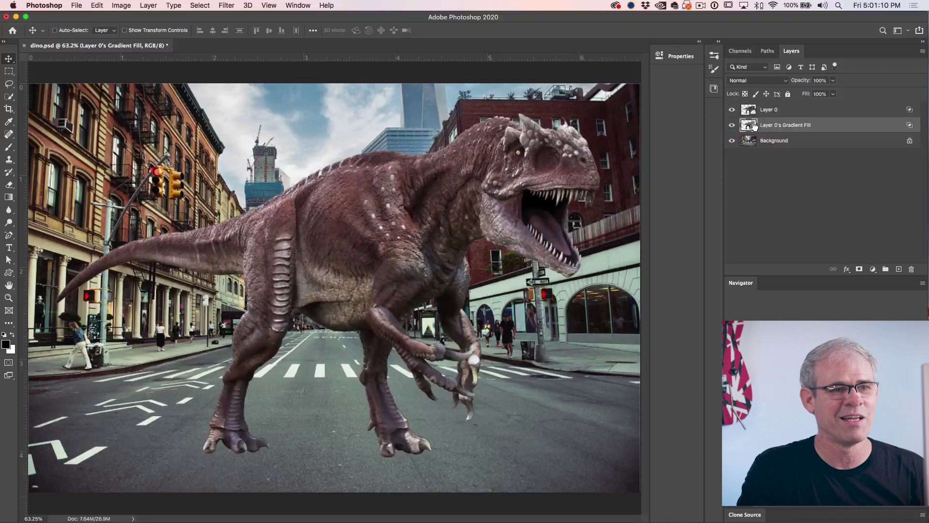
{"action": "left_click", "coordinate": [732, 111]}
{"action": "left_click", "coordinate": [732, 111]}
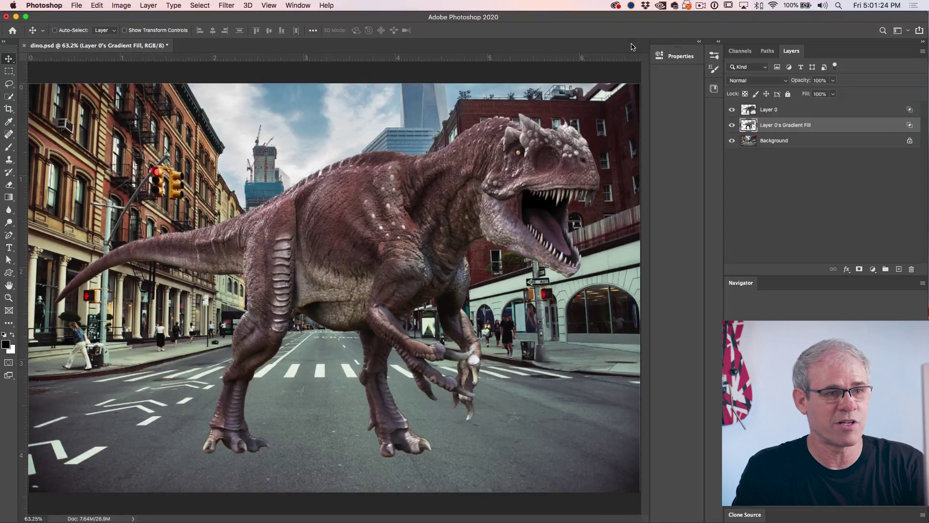
Free-transform the Gradient Fill silhouette, squashing its top down to 31.82% height onto the road
{"action": "key", "text": "super+t"}
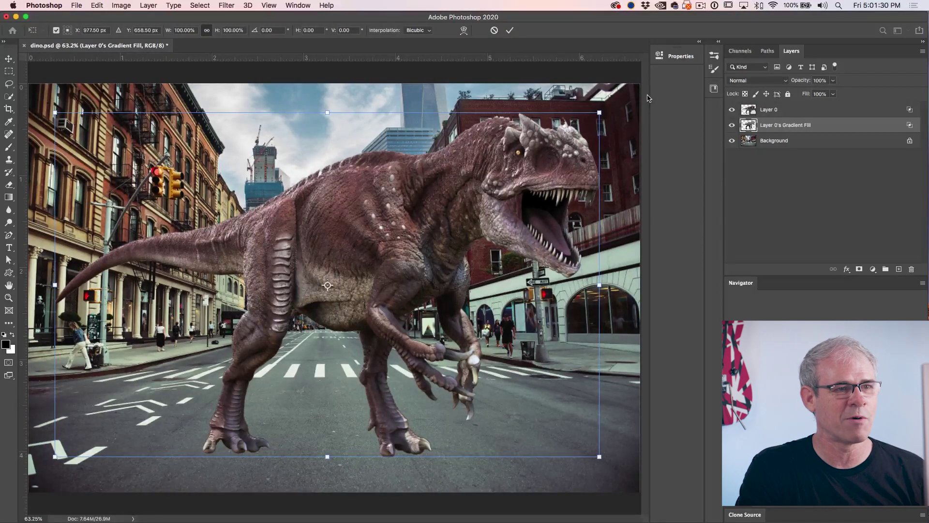
{"action": "right_click", "coordinate": [363, 195]}
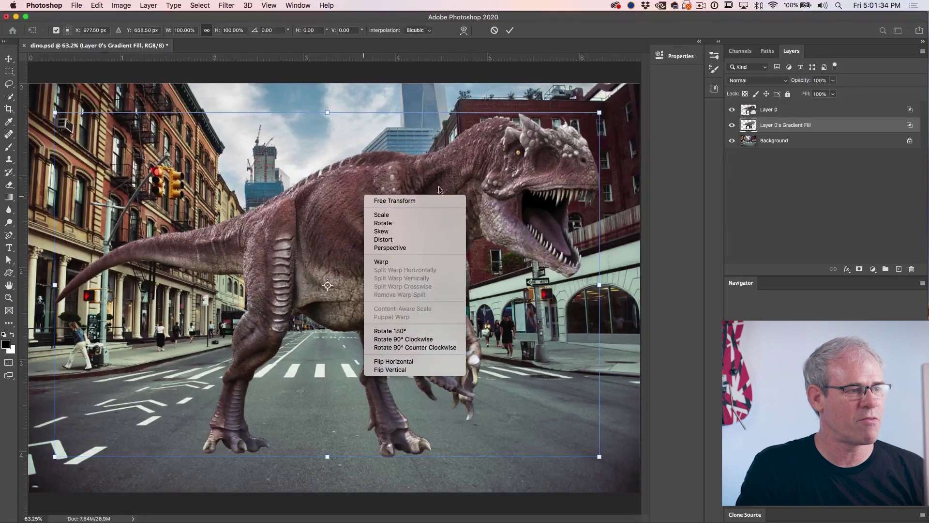
{"action": "left_click", "coordinate": [327, 114]}
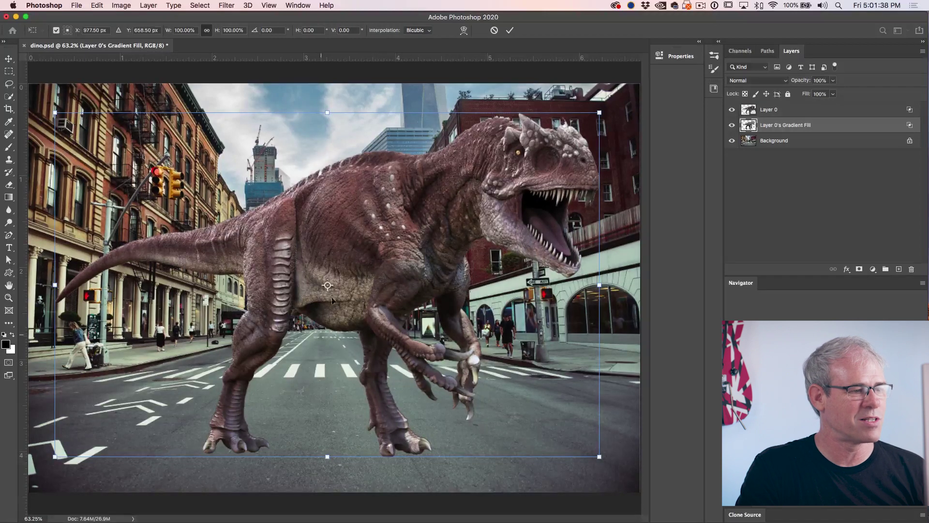
{"action": "left_click_drag", "start_coordinate": [328, 114], "coordinate": [297, 393]}
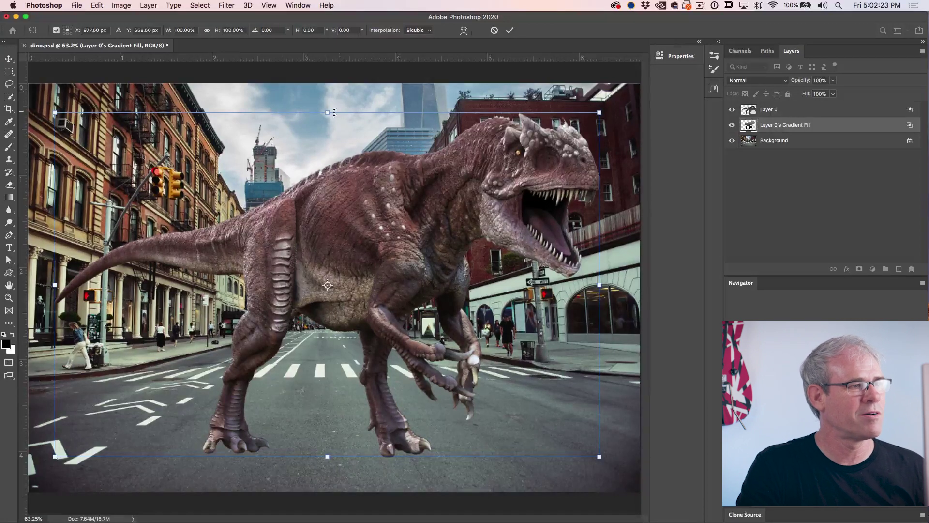
{"action": "left_click_drag", "start_coordinate": [334, 113], "coordinate": [318, 346]}
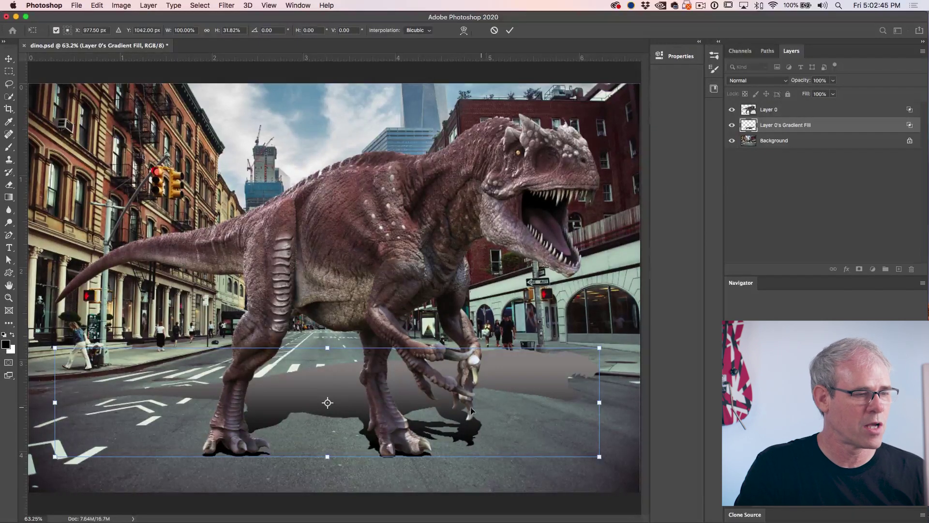
{"action": "right_click", "coordinate": [403, 369]}
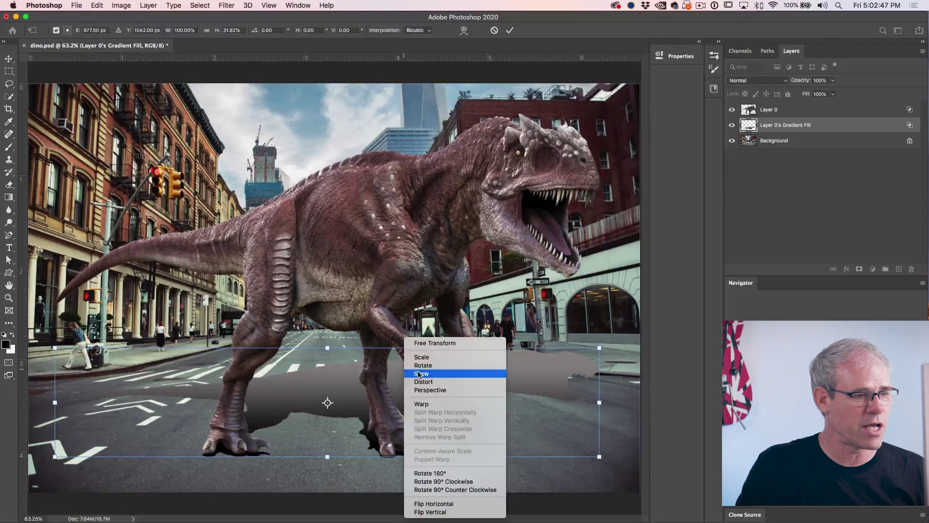
Skew the flattened shadow by sliding its top edge right, then commit the transform
{"action": "left_click", "coordinate": [420, 374]}
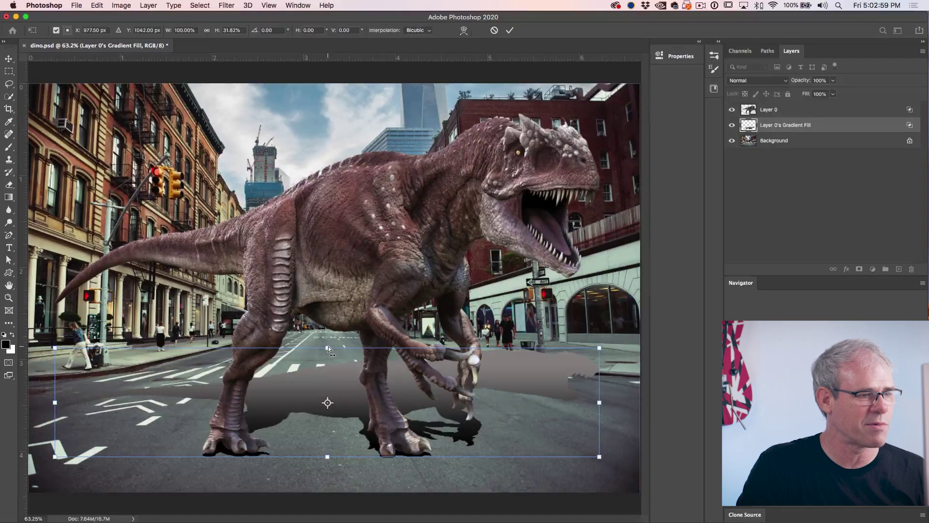
{"action": "left_click_drag", "start_coordinate": [328, 346], "coordinate": [369, 346]}
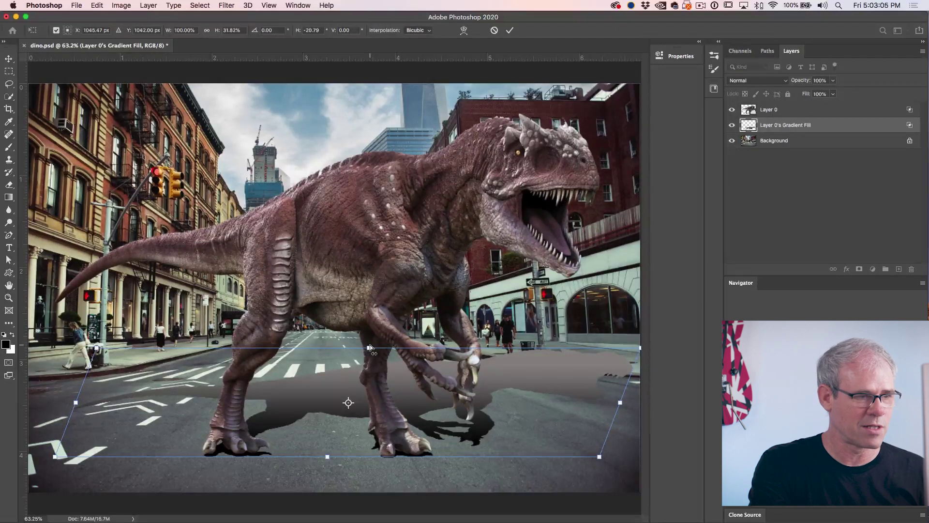
{"action": "key", "text": "Return"}
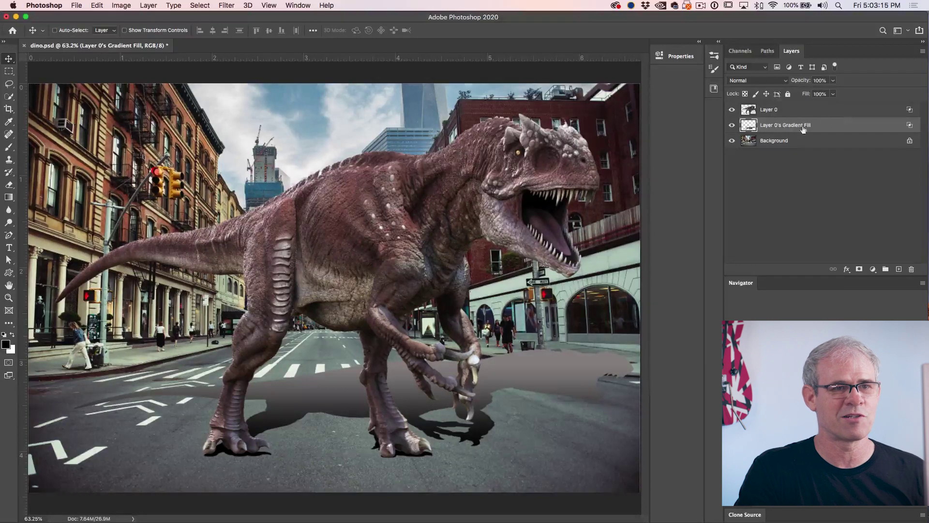
Change the shadow layer's blend mode to Multiply in the Layers panel
{"action": "left_click", "coordinate": [774, 79]}
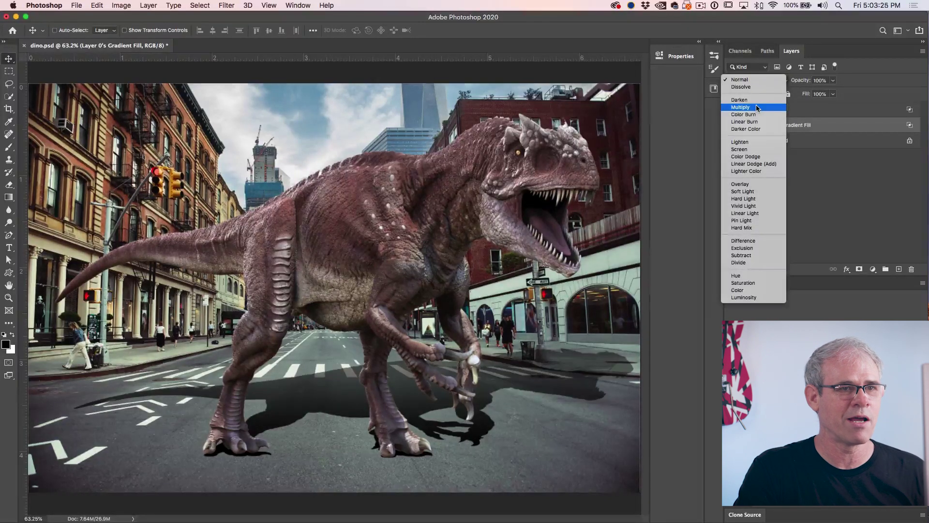
{"action": "left_click", "coordinate": [756, 105]}
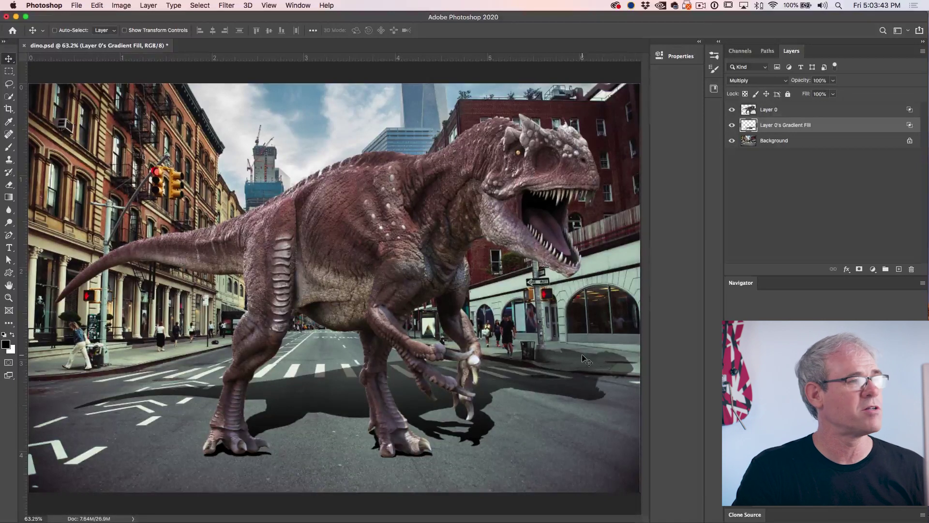
Apply a 17 px Field Blur to the shadow, adding a second pin of about 3 px near its base
{"action": "left_click", "coordinate": [226, 4]}
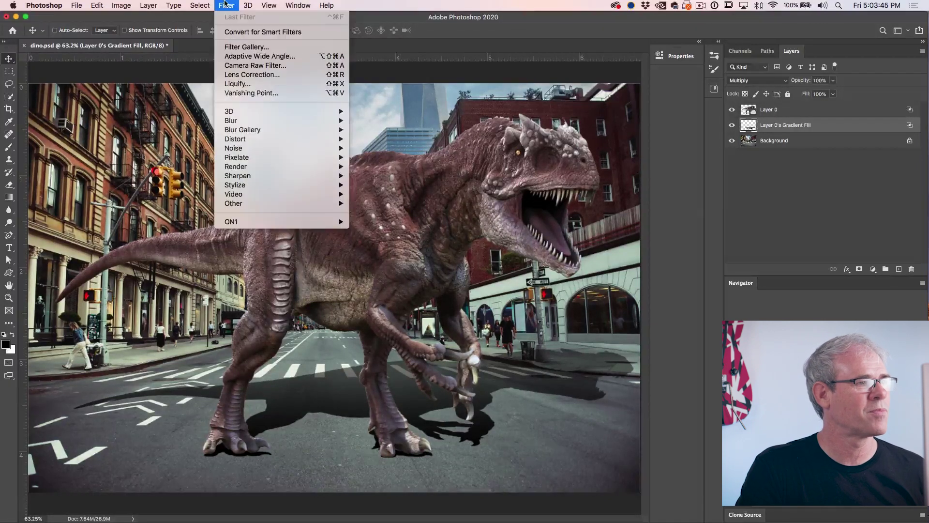
{"action": "mouse_move", "coordinate": [256, 130]}
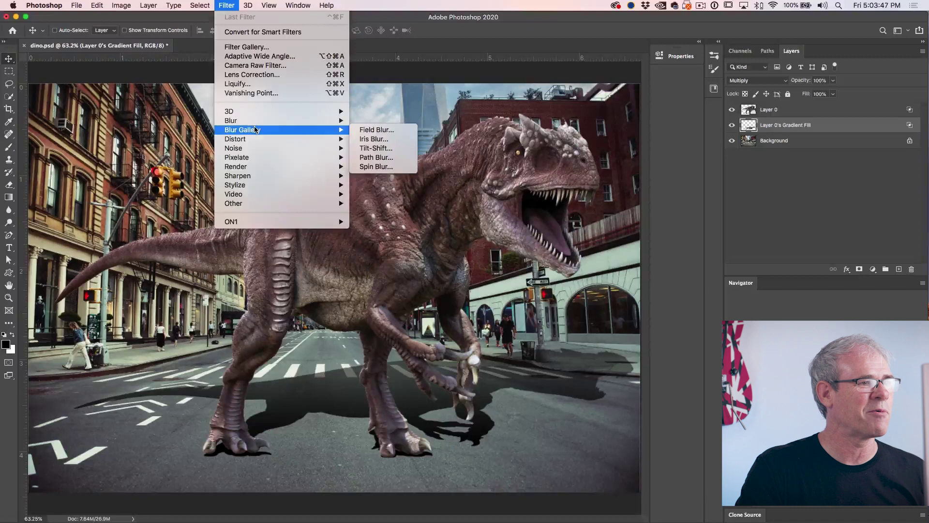
{"action": "left_click", "coordinate": [376, 130]}
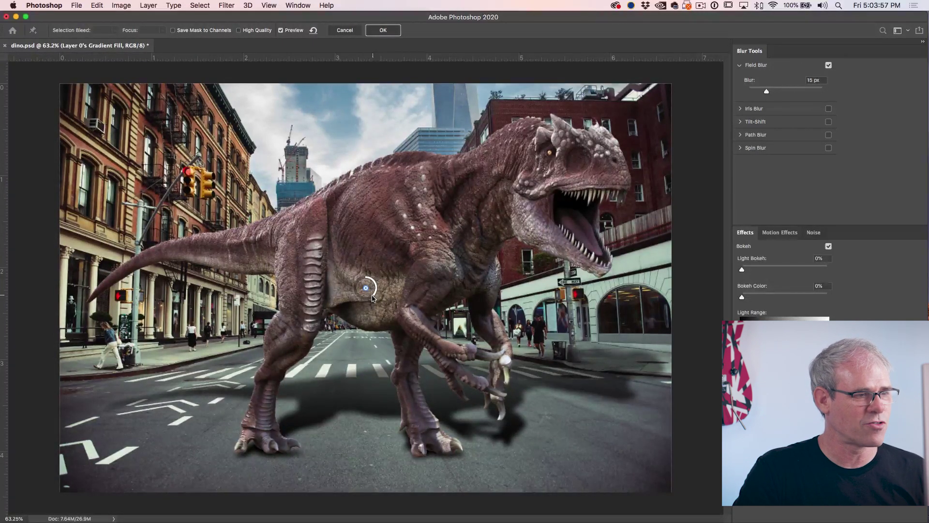
{"action": "mouse_move", "coordinate": [372, 297]}
{"action": "left_mouse_down"}
{"action": "mouse_move", "coordinate": [355, 286]}
{"action": "mouse_move", "coordinate": [376, 286]}
{"action": "mouse_move", "coordinate": [370, 300]}
{"action": "left_mouse_up"}
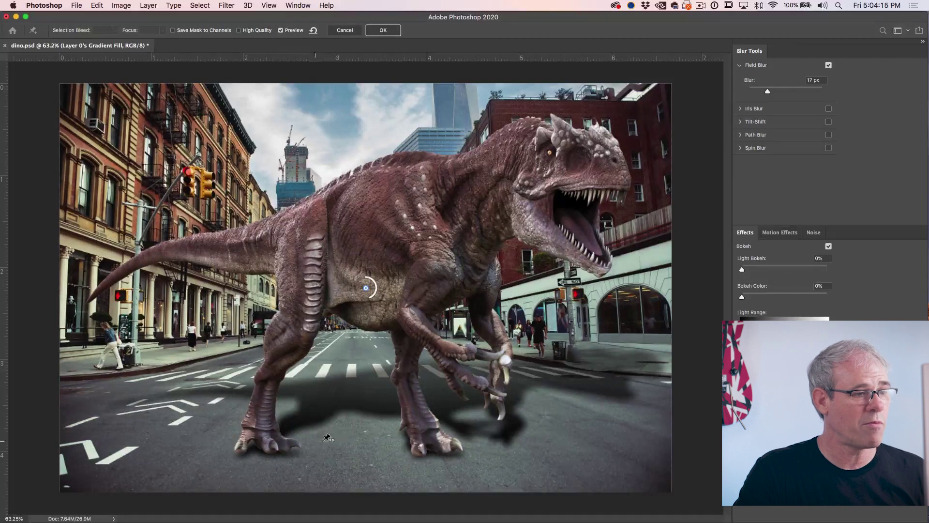
{"action": "left_click", "coordinate": [363, 428]}
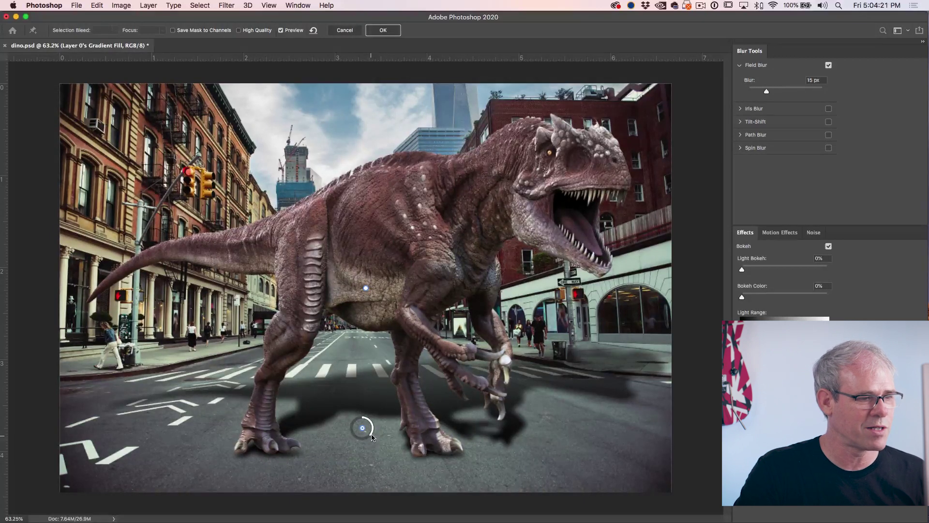
{"action": "left_click_drag", "start_coordinate": [372, 437], "coordinate": [371, 426]}
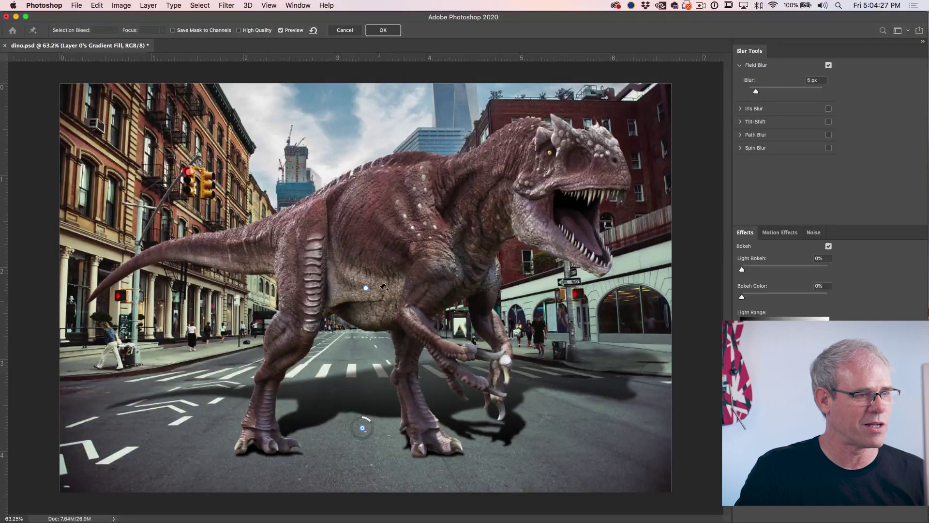
{"action": "left_click_drag", "start_coordinate": [367, 291], "coordinate": [377, 386]}
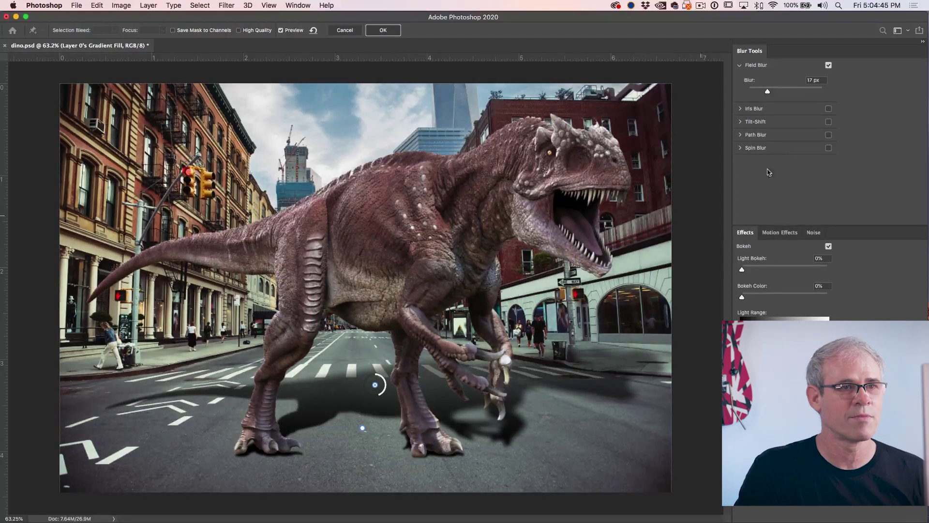
{"action": "left_click", "coordinate": [392, 31]}
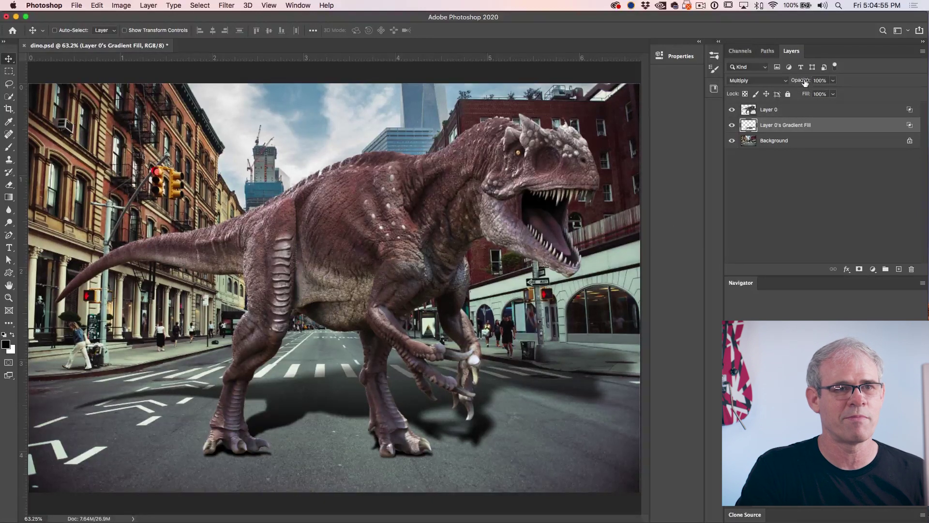
Lower the shadow layer's opacity to 72% by scrubbing the Opacity label
{"action": "left_click_drag", "start_coordinate": [804, 82], "coordinate": [792, 86]}
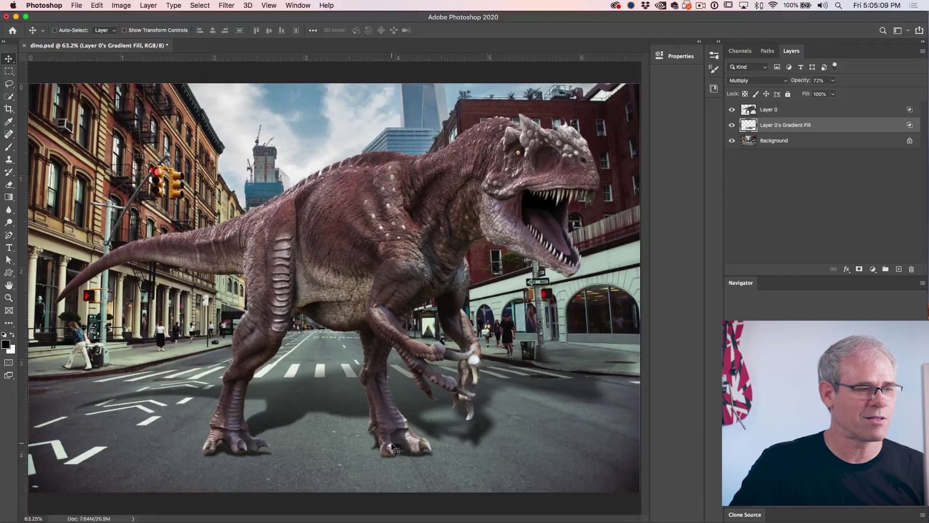
Warp the shadow to fit the feet, adjusting its bottom edge, adding a split, and curving its upper right
{"action": "key", "text": "super+t"}
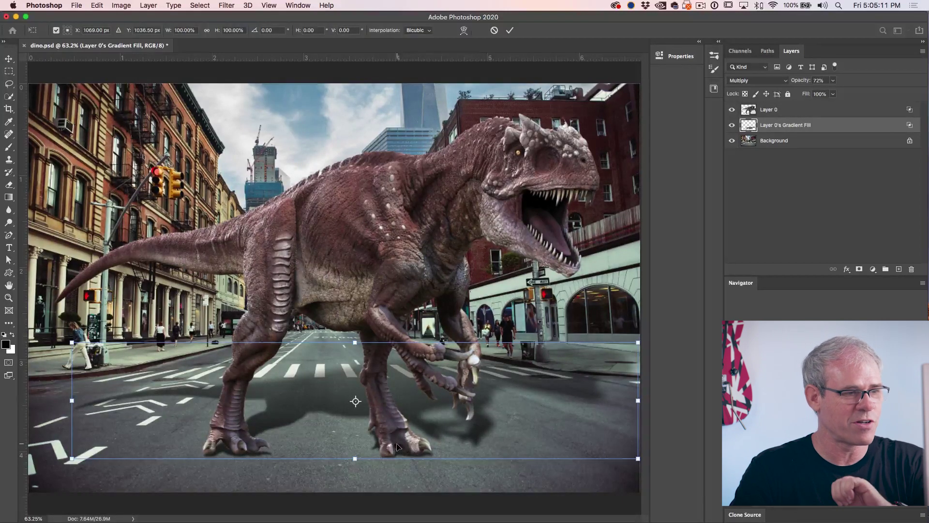
{"action": "right_click", "coordinate": [491, 389]}
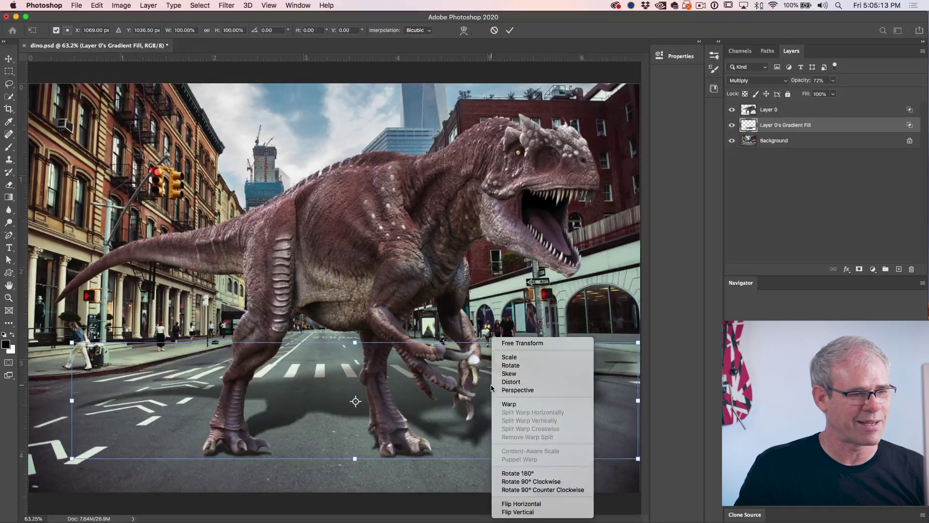
{"action": "left_click", "coordinate": [511, 403]}
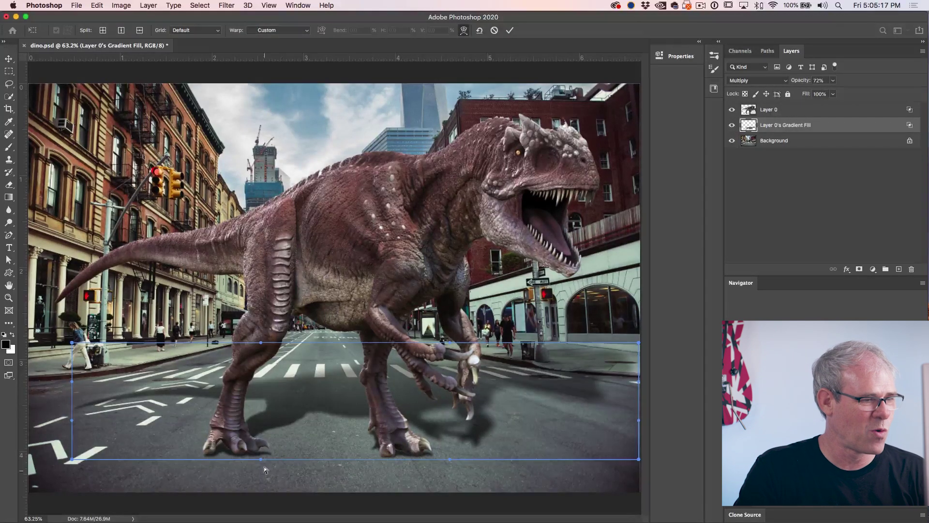
{"action": "left_click_drag", "start_coordinate": [234, 455], "coordinate": [232, 450]}
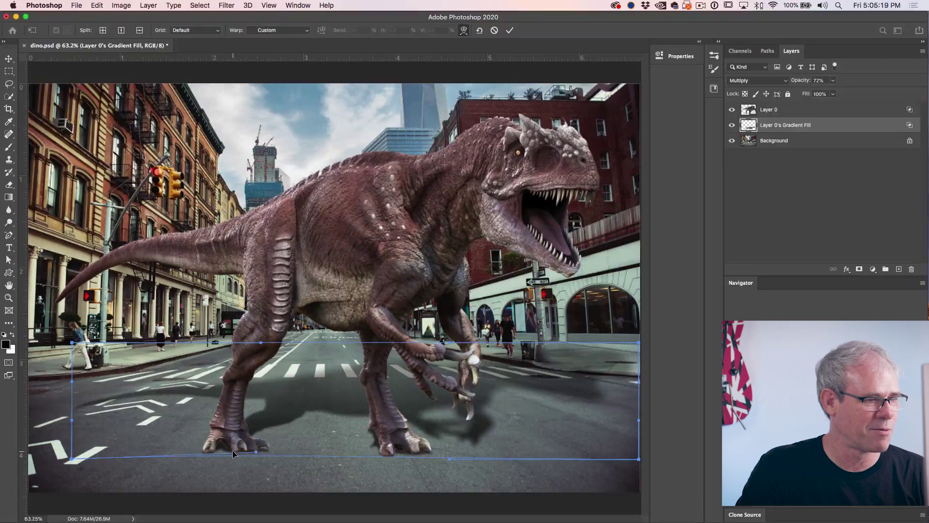
{"action": "left_click_drag", "start_coordinate": [393, 446], "coordinate": [395, 450]}
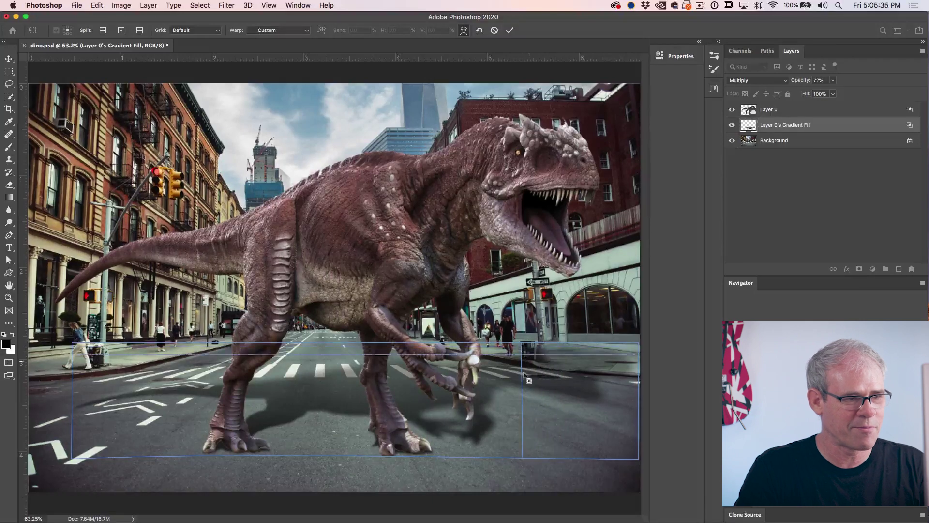
{"action": "left_click", "coordinate": [523, 394]}
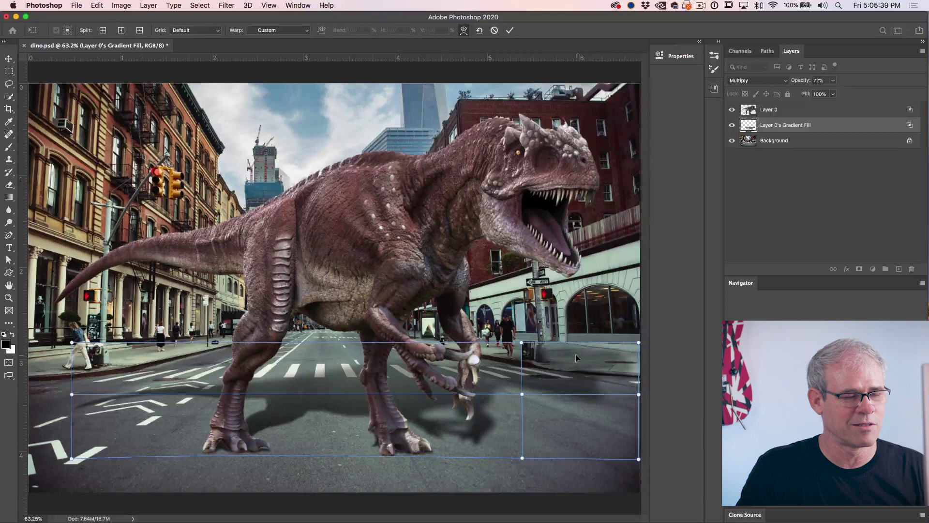
{"action": "left_click_drag", "start_coordinate": [609, 353], "coordinate": [616, 332]}
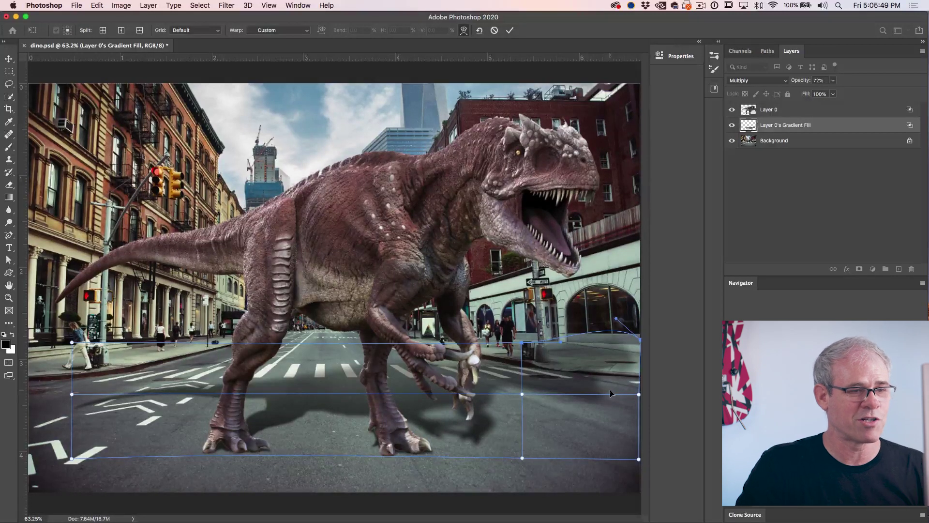
{"action": "key", "text": "Return"}
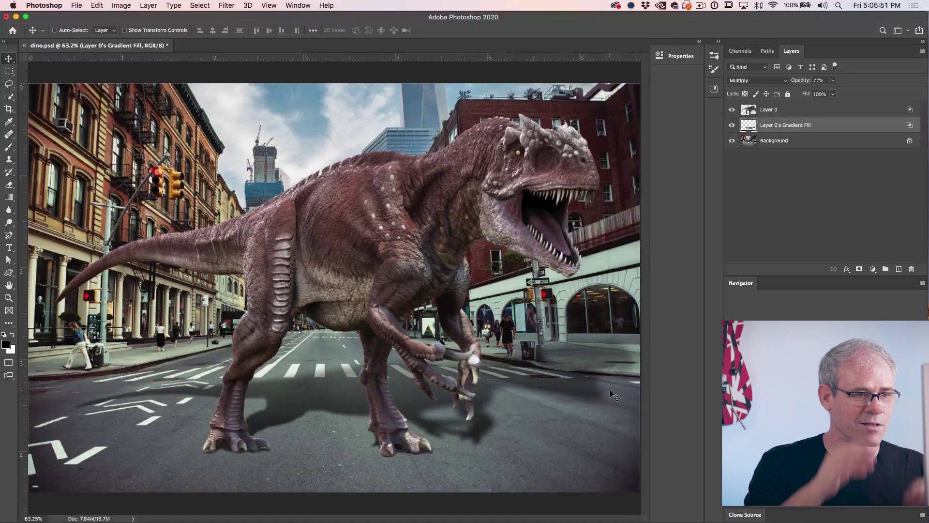